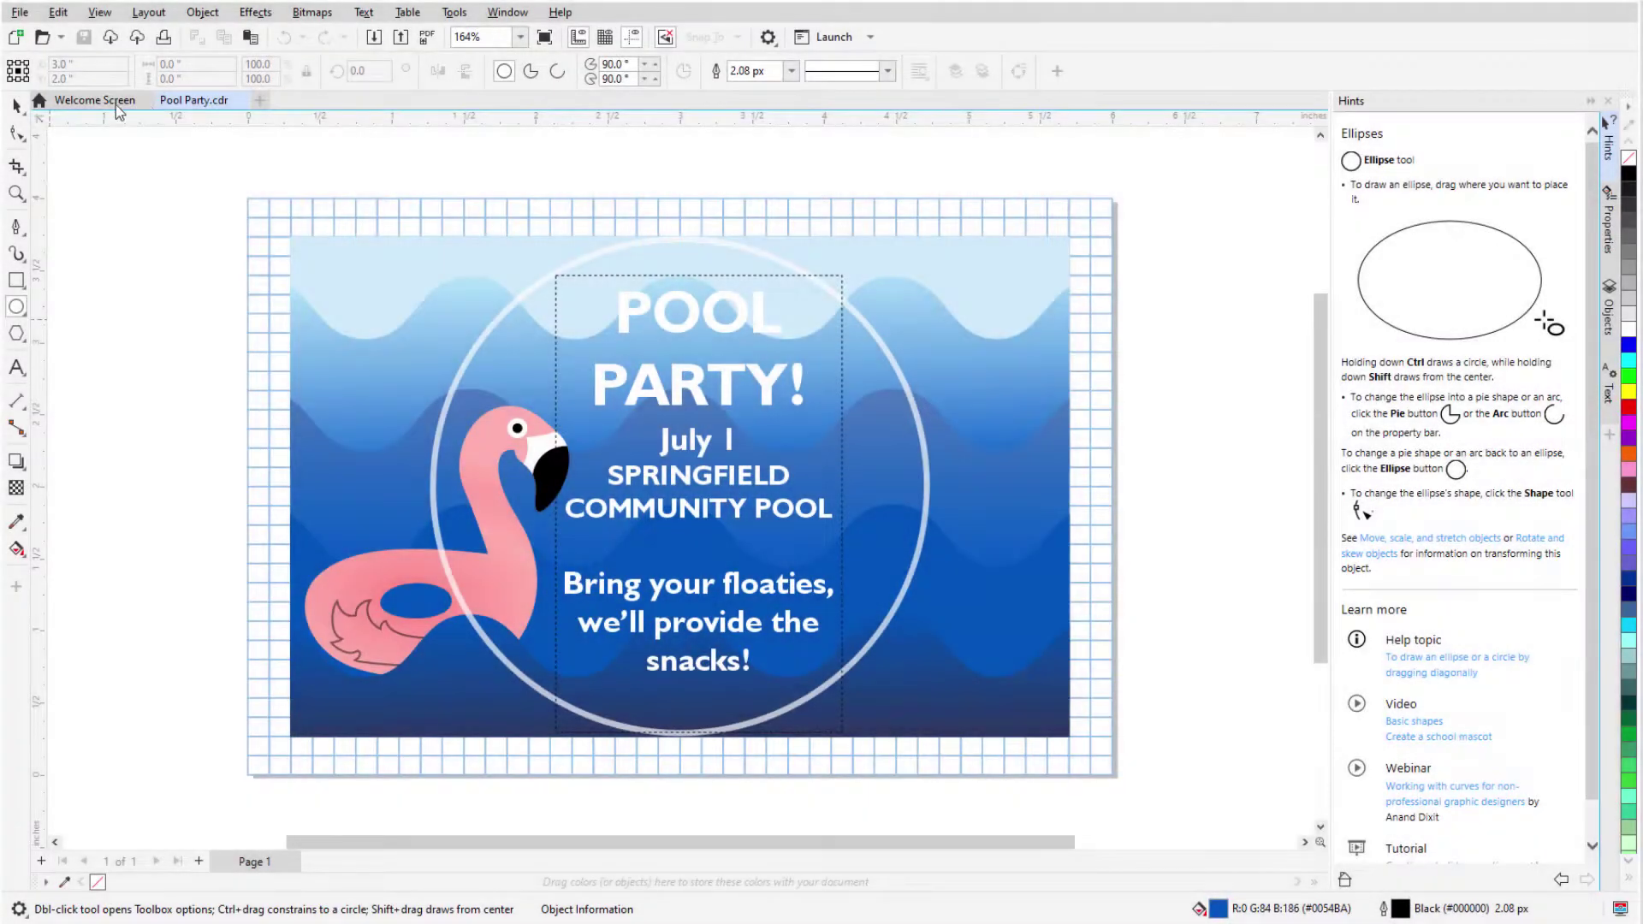
Uncheck Lock Toolbars under Window > Toolbars so the toolbars become movable.
click(511, 13)
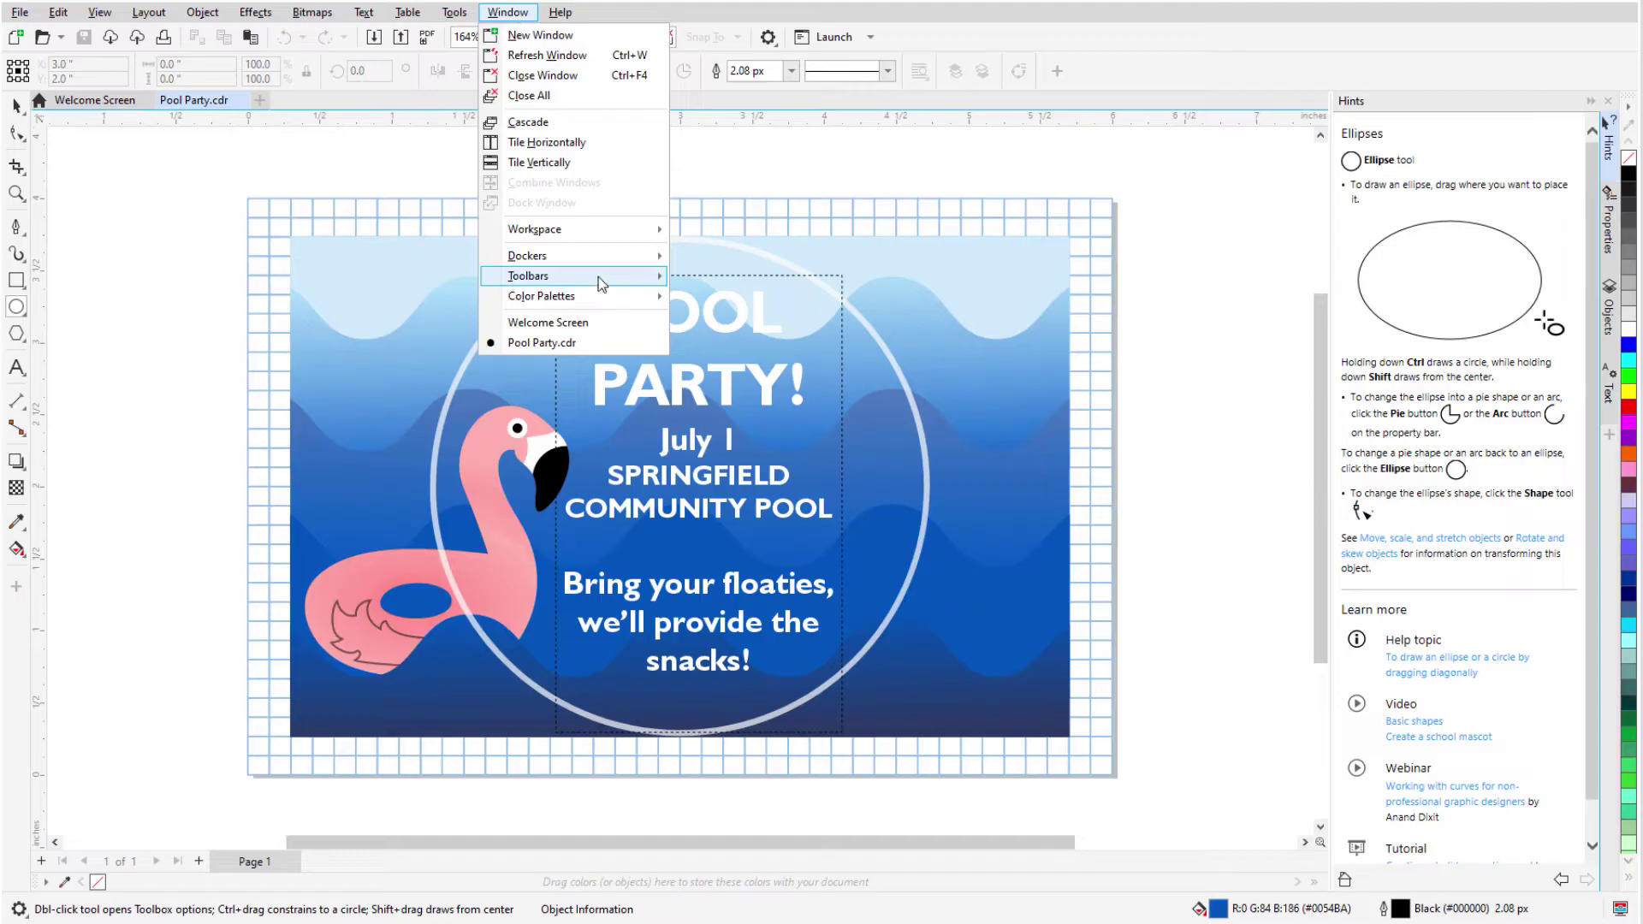
mouse_move(598, 276)
click(781, 592)
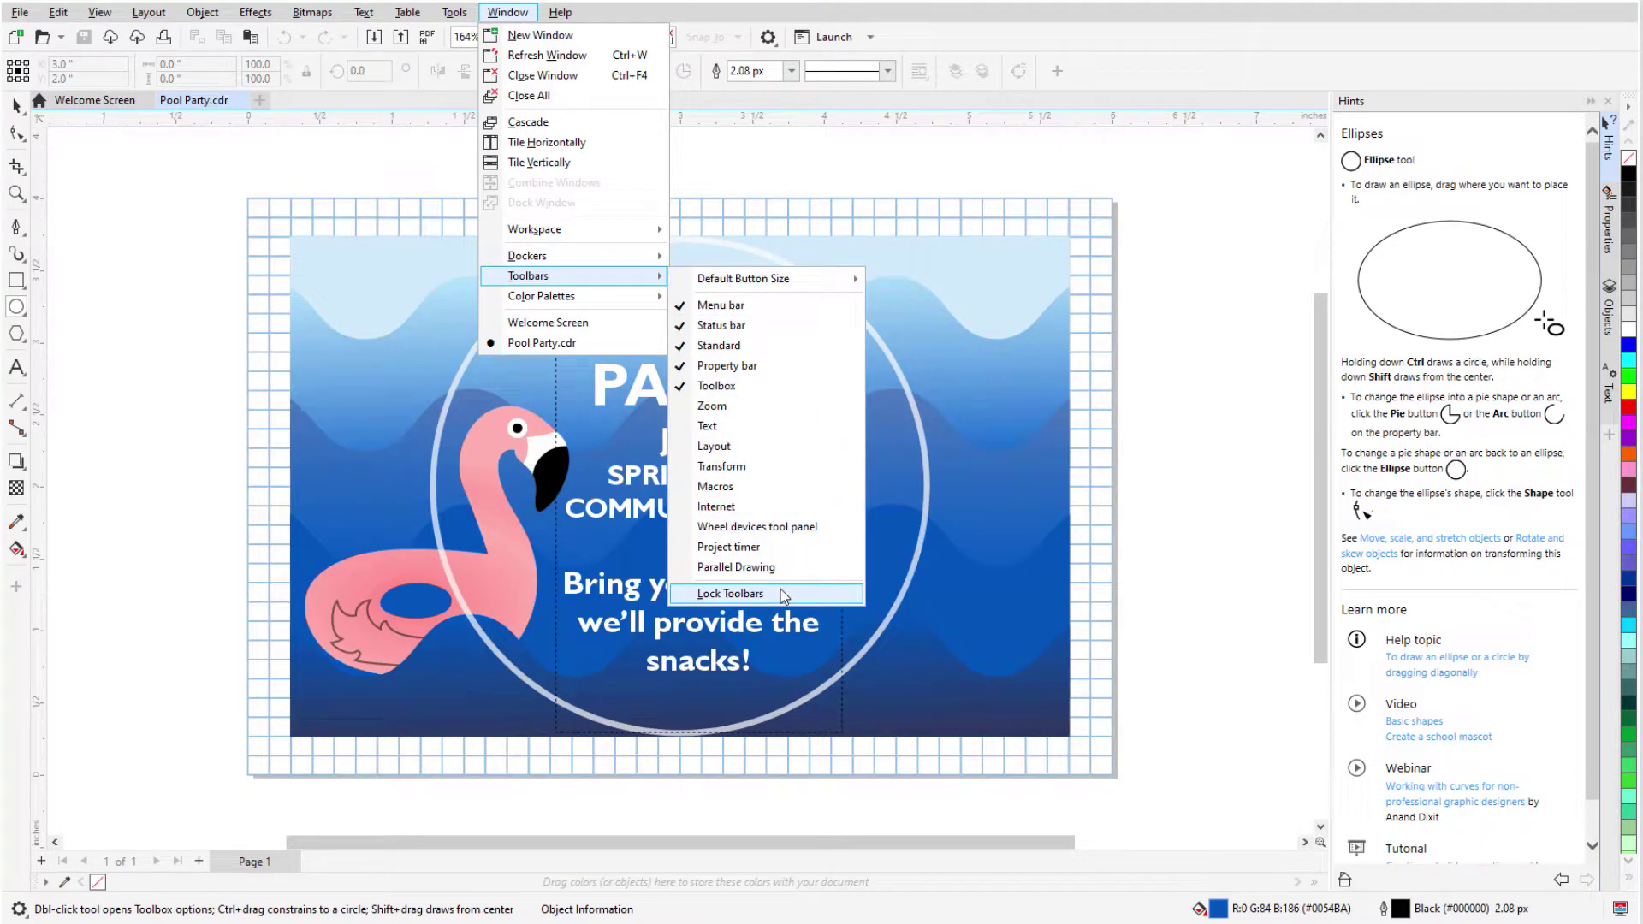
click(780, 592)
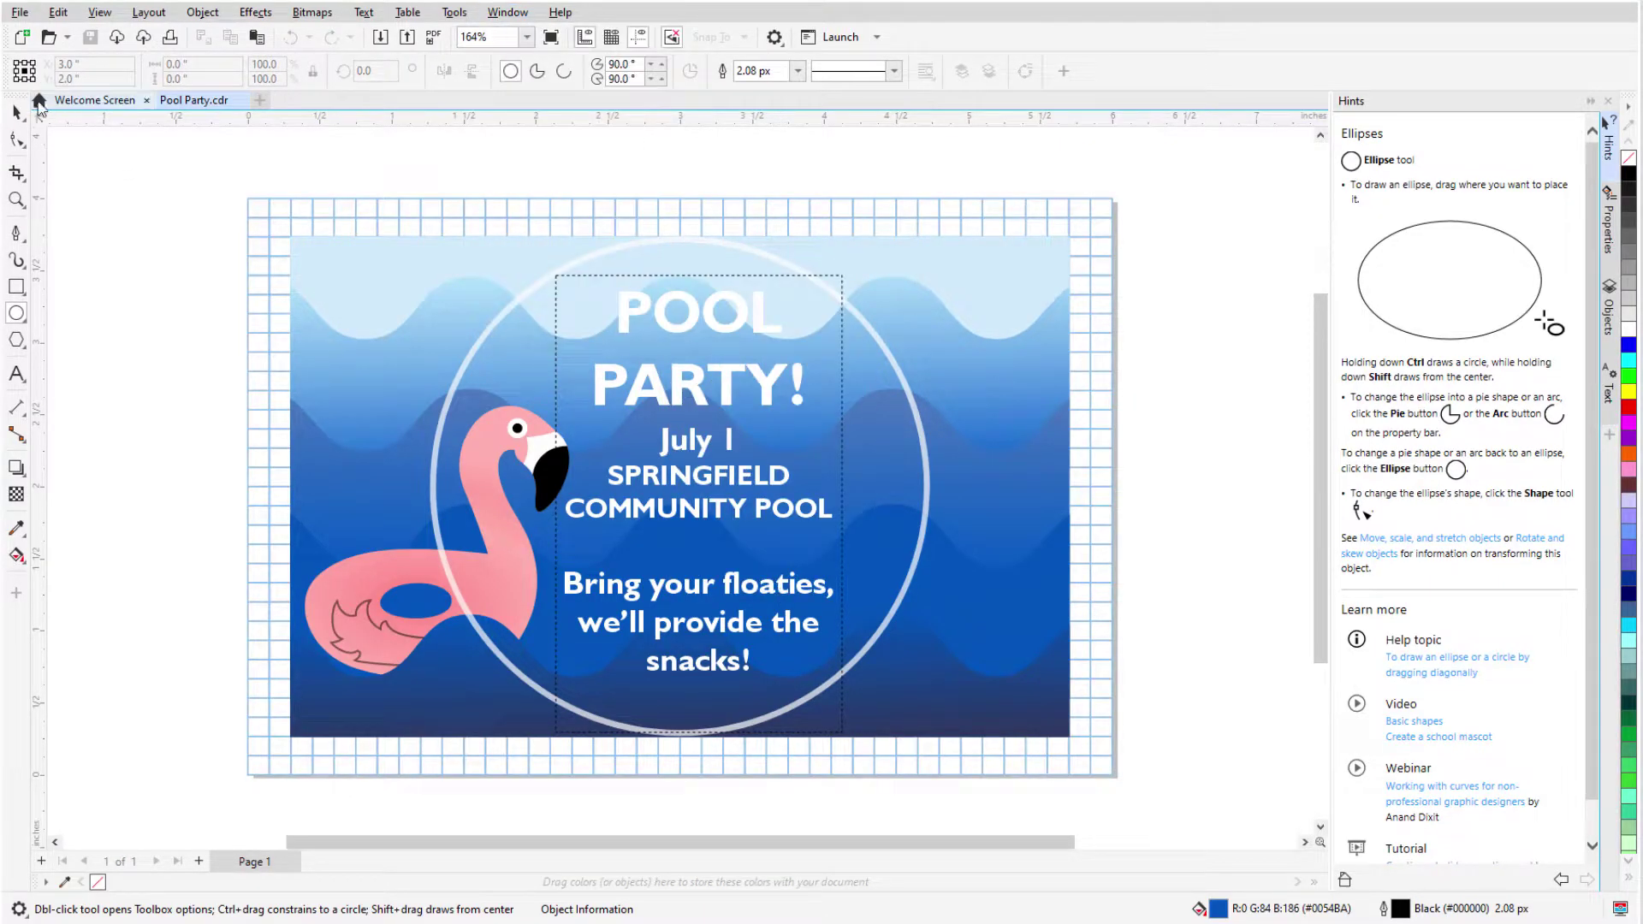
Float the toolbox, widen it into rows, dock it under the standard bar, then re-dock it left.
drag(18, 92, 147, 120)
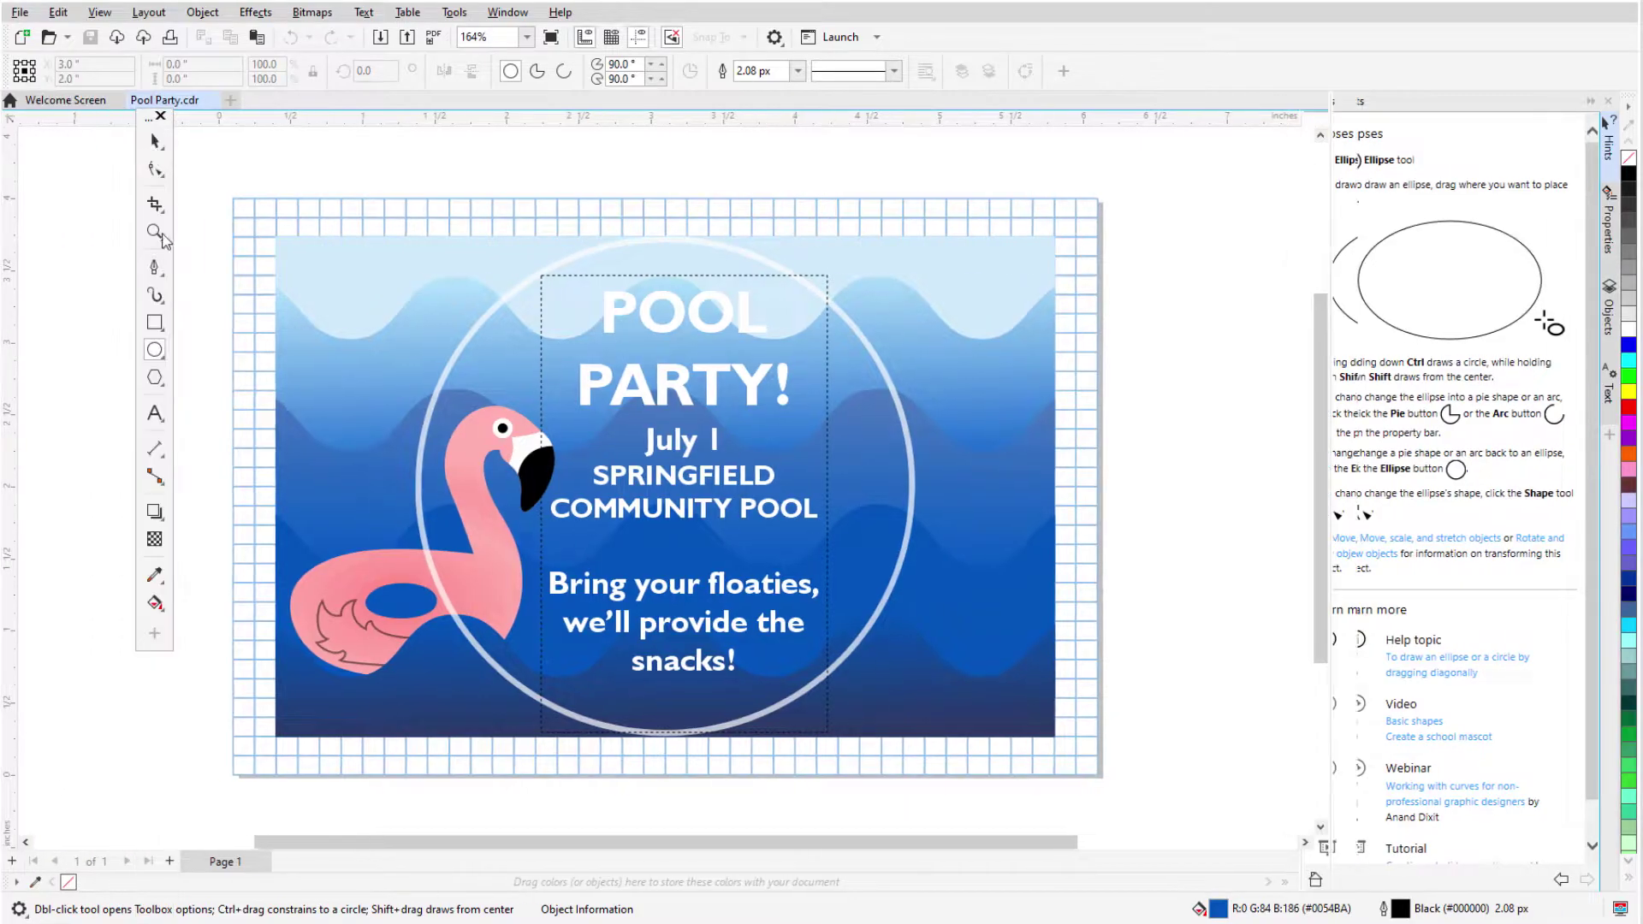
drag(174, 368, 423, 164)
drag(321, 116, 323, 58)
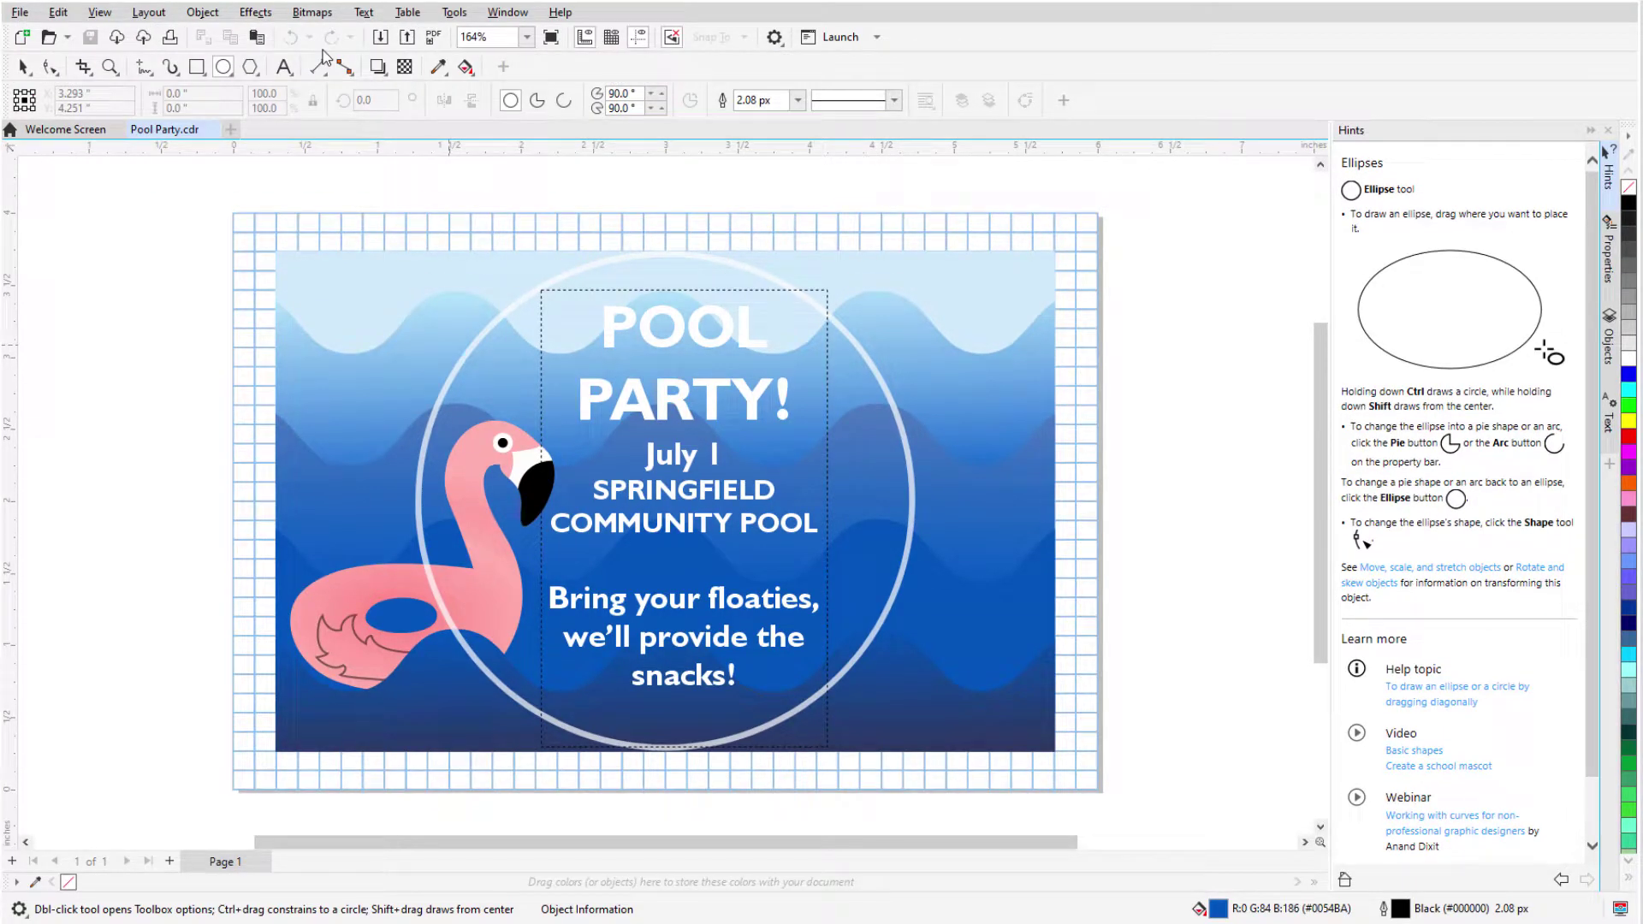
drag(10, 69, 4, 161)
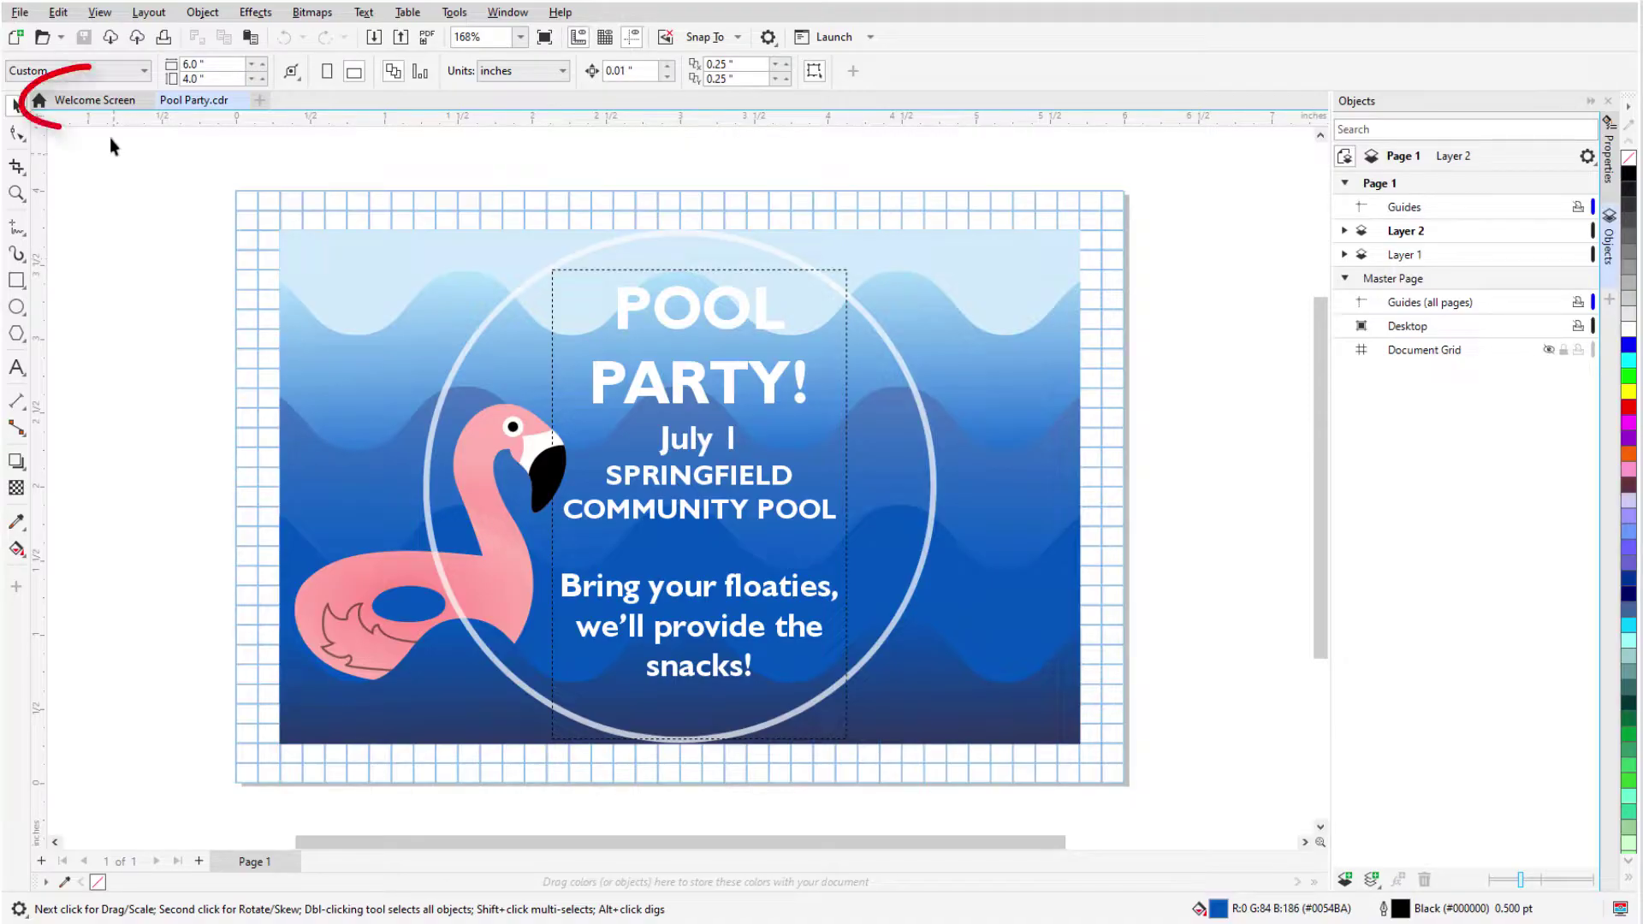
Switch the workspace to Lite from the Welcome Screen, then to Touch.
click(94, 100)
click(348, 184)
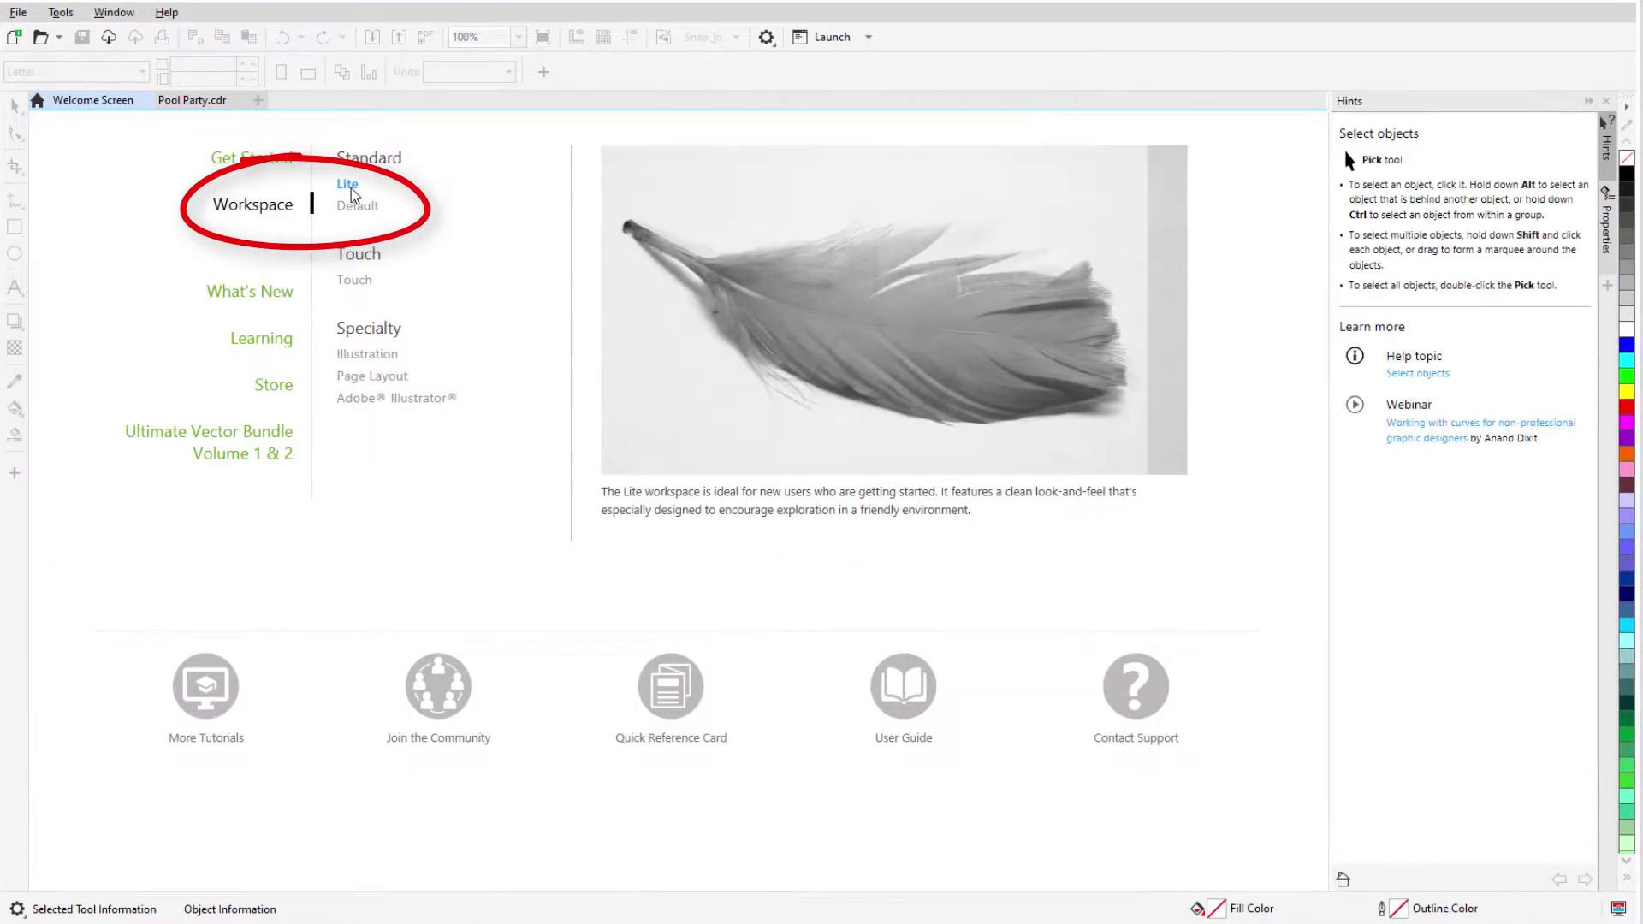
click(161, 102)
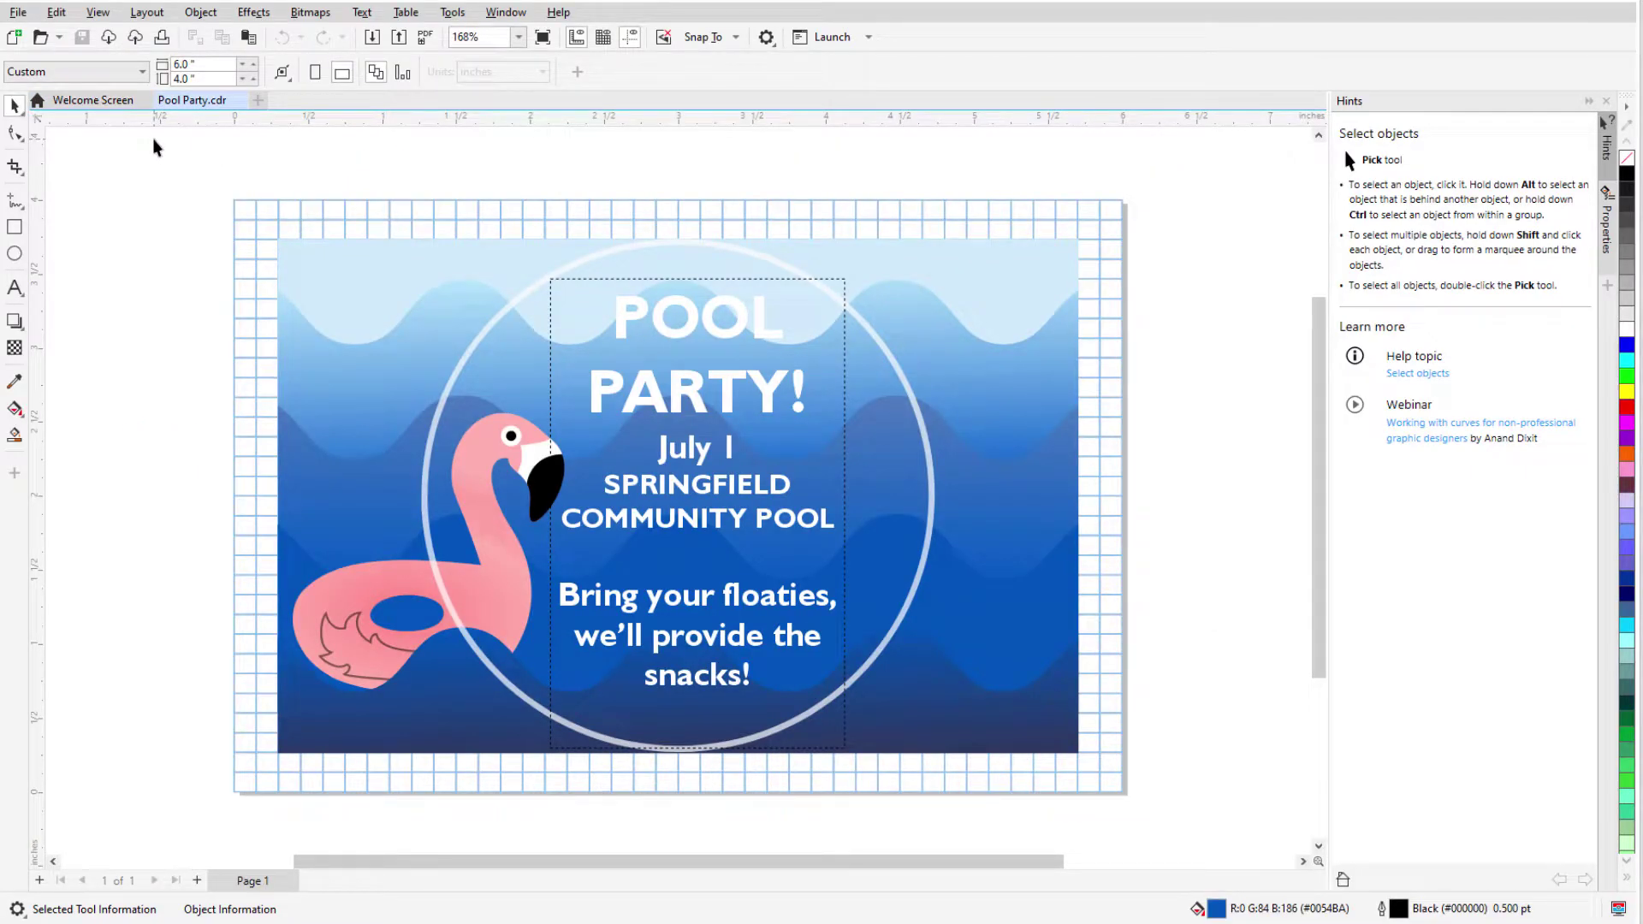
click(94, 100)
click(367, 285)
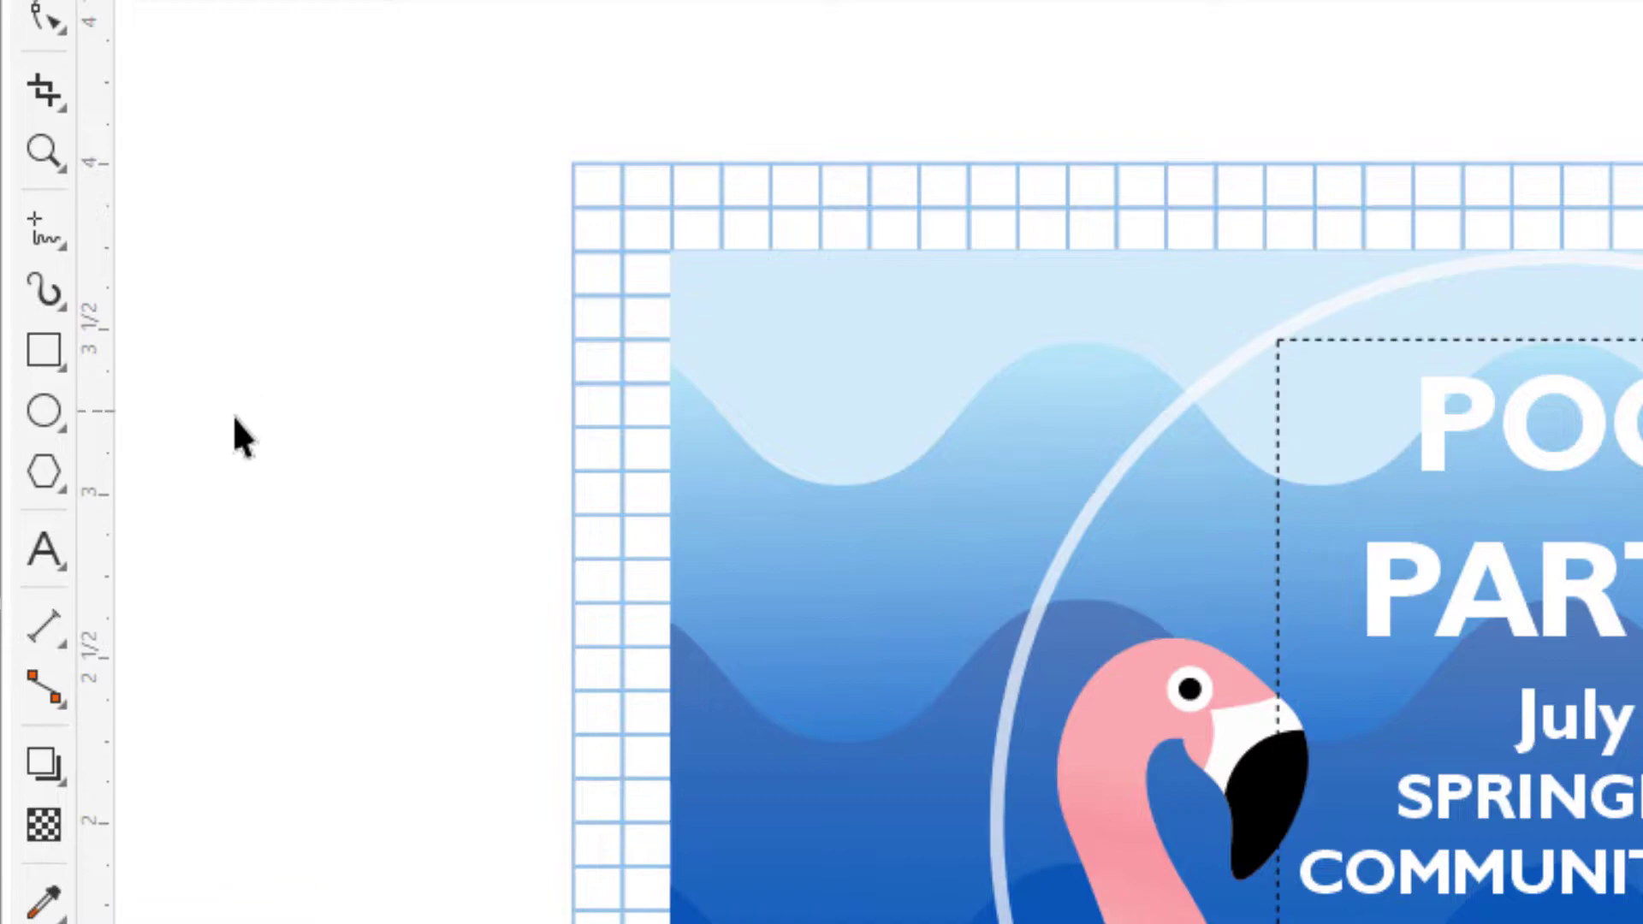
Browse the Polygon and Freehand flyouts, choose Pen, then select Rectangle and Transparency tools.
click(62, 495)
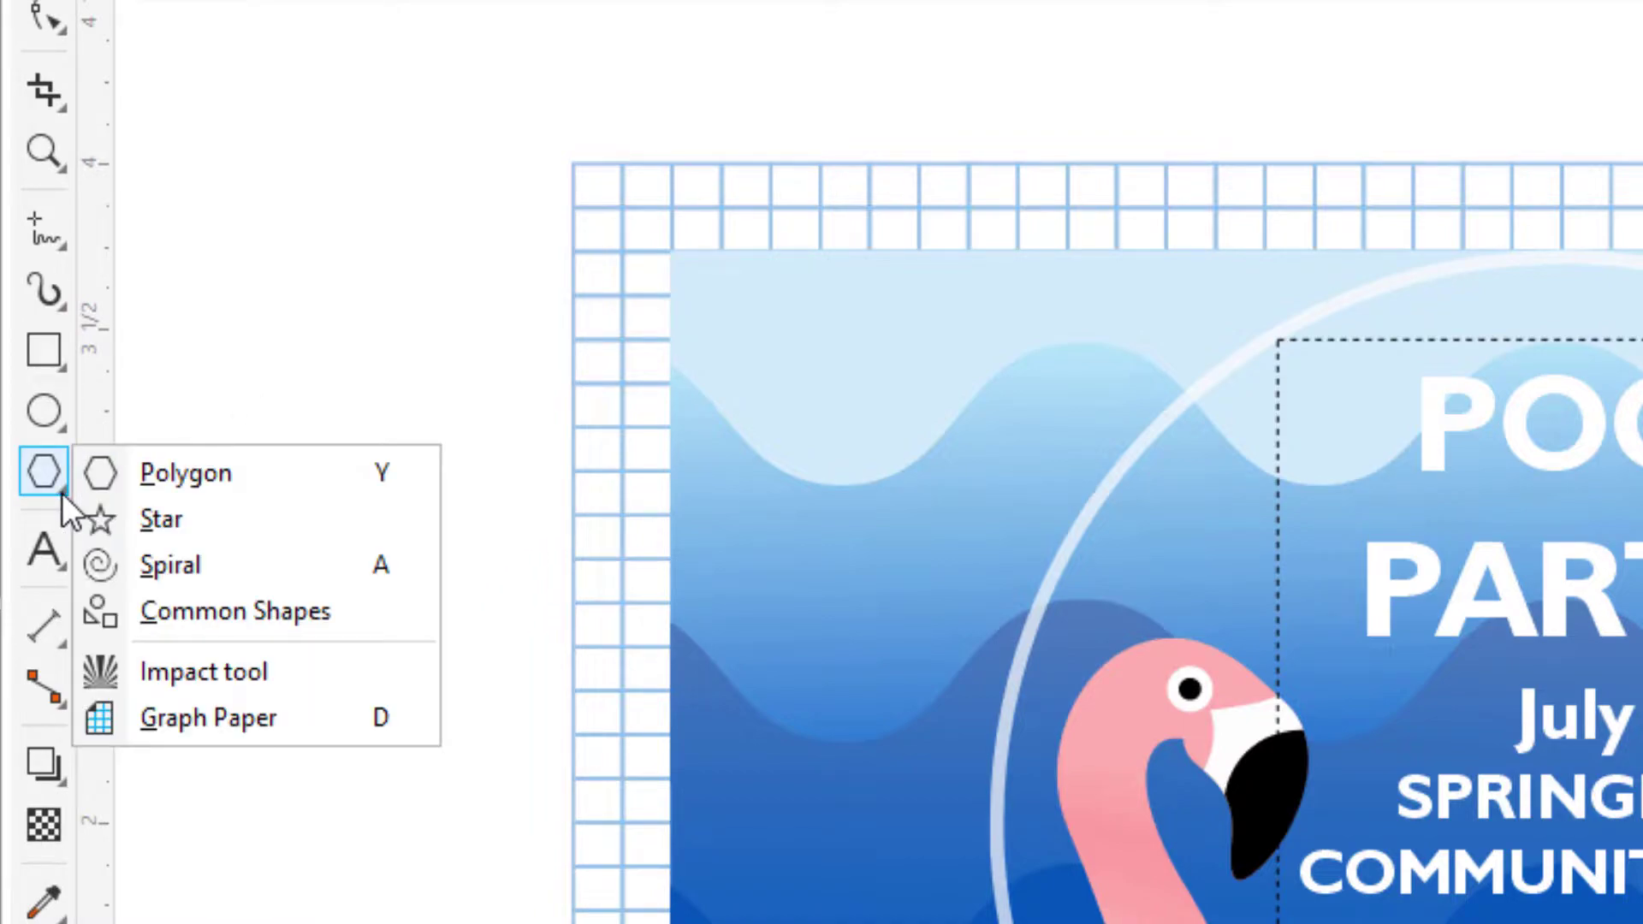
click(64, 248)
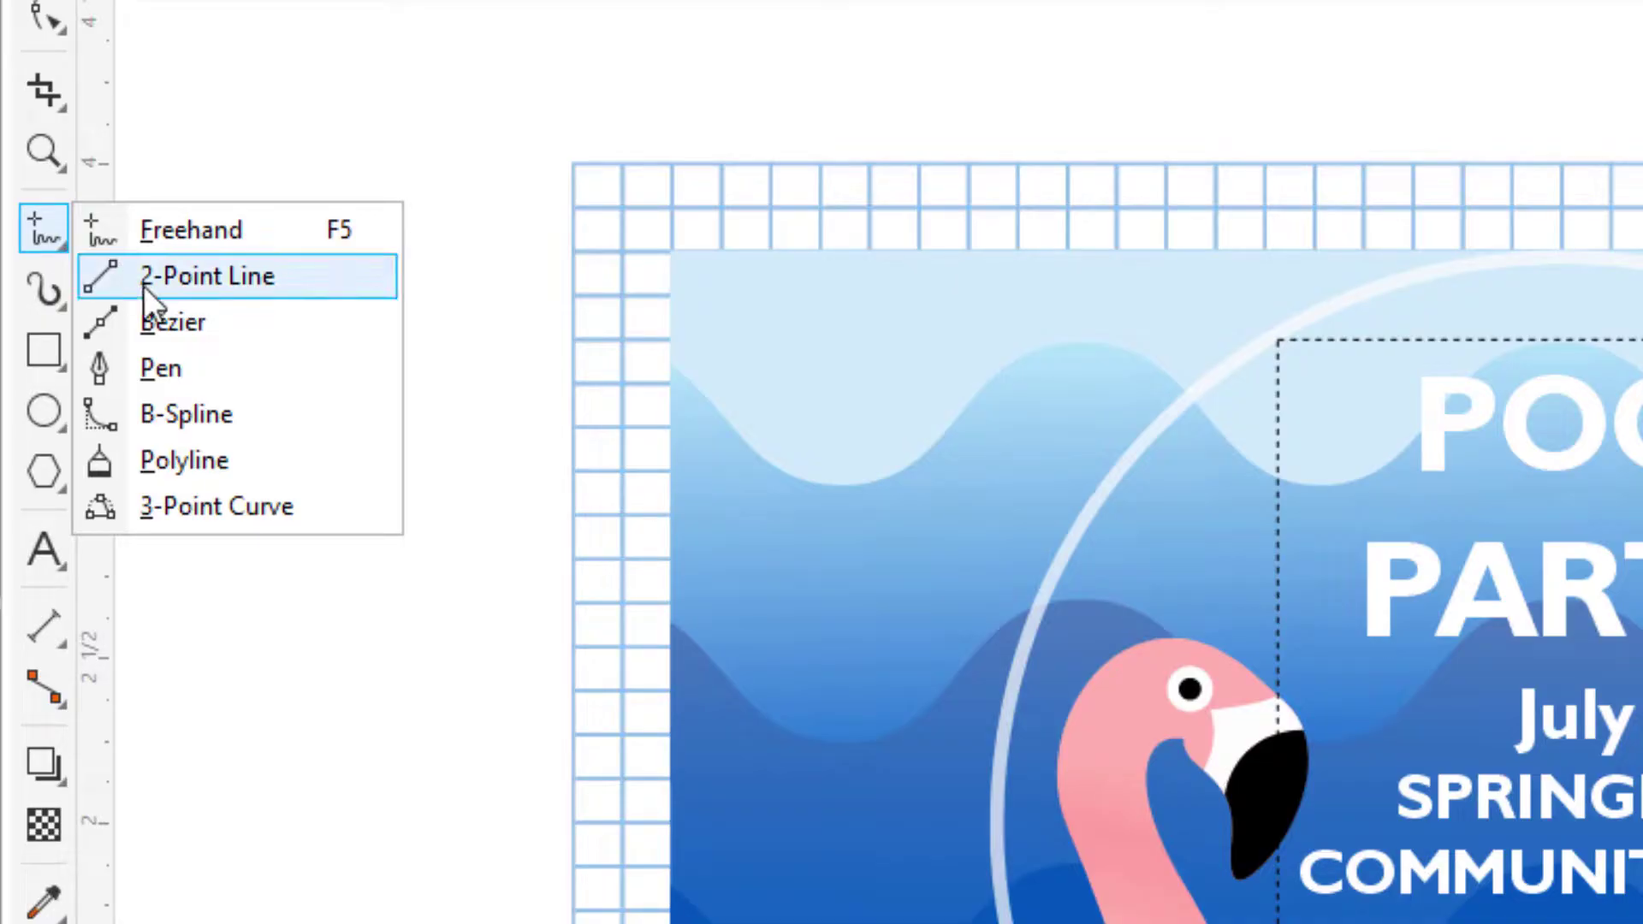
click(228, 368)
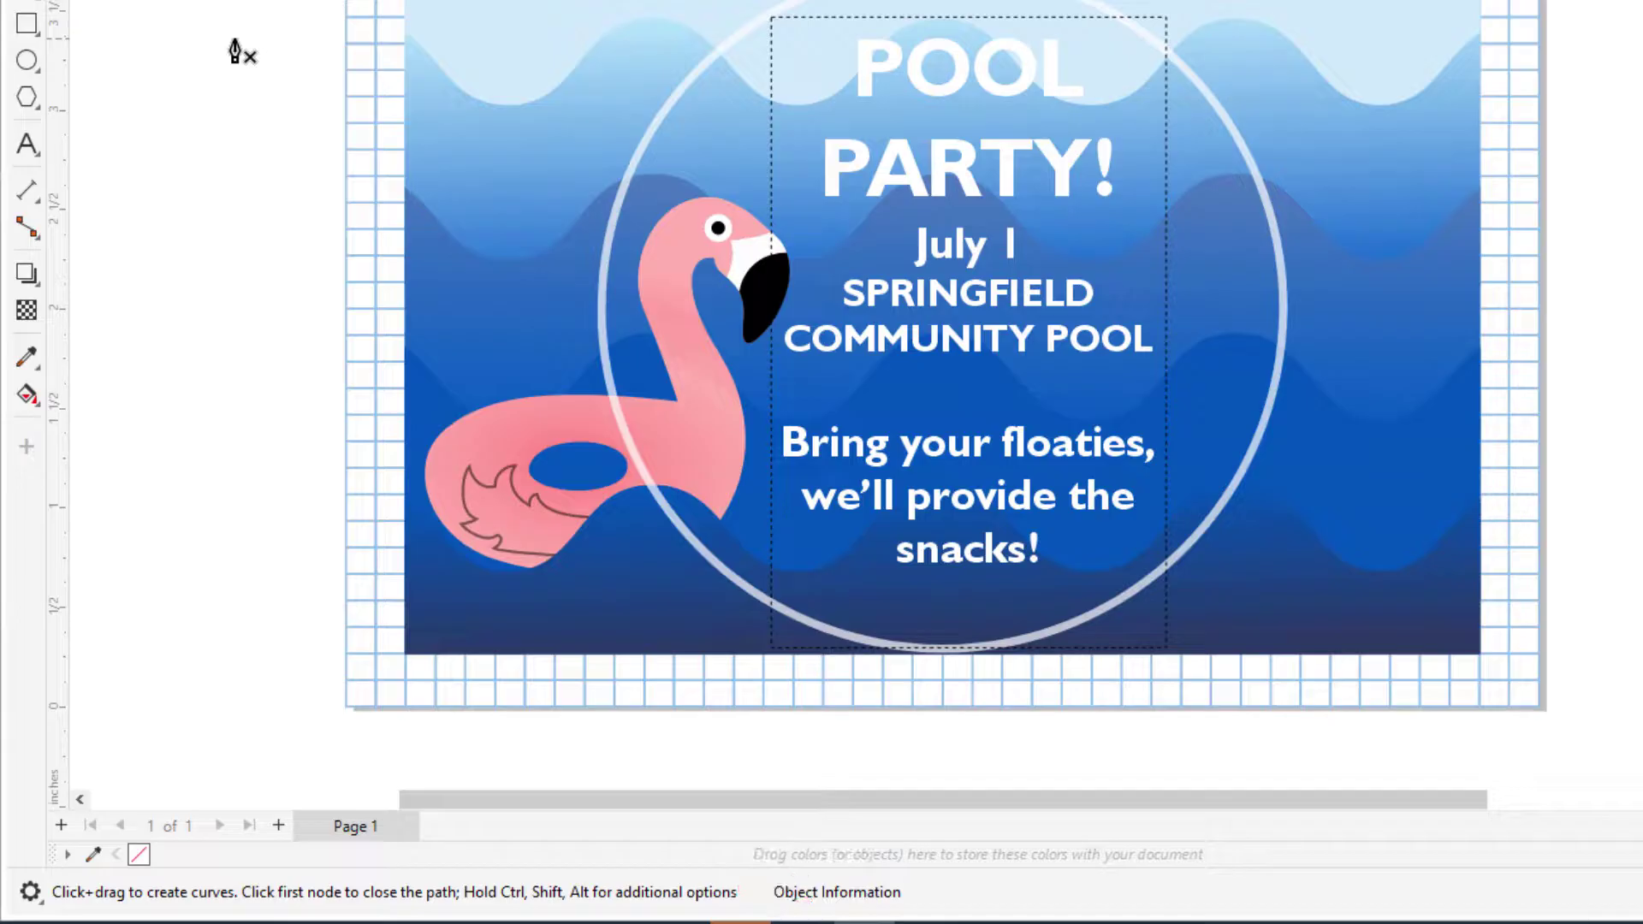
click(26, 23)
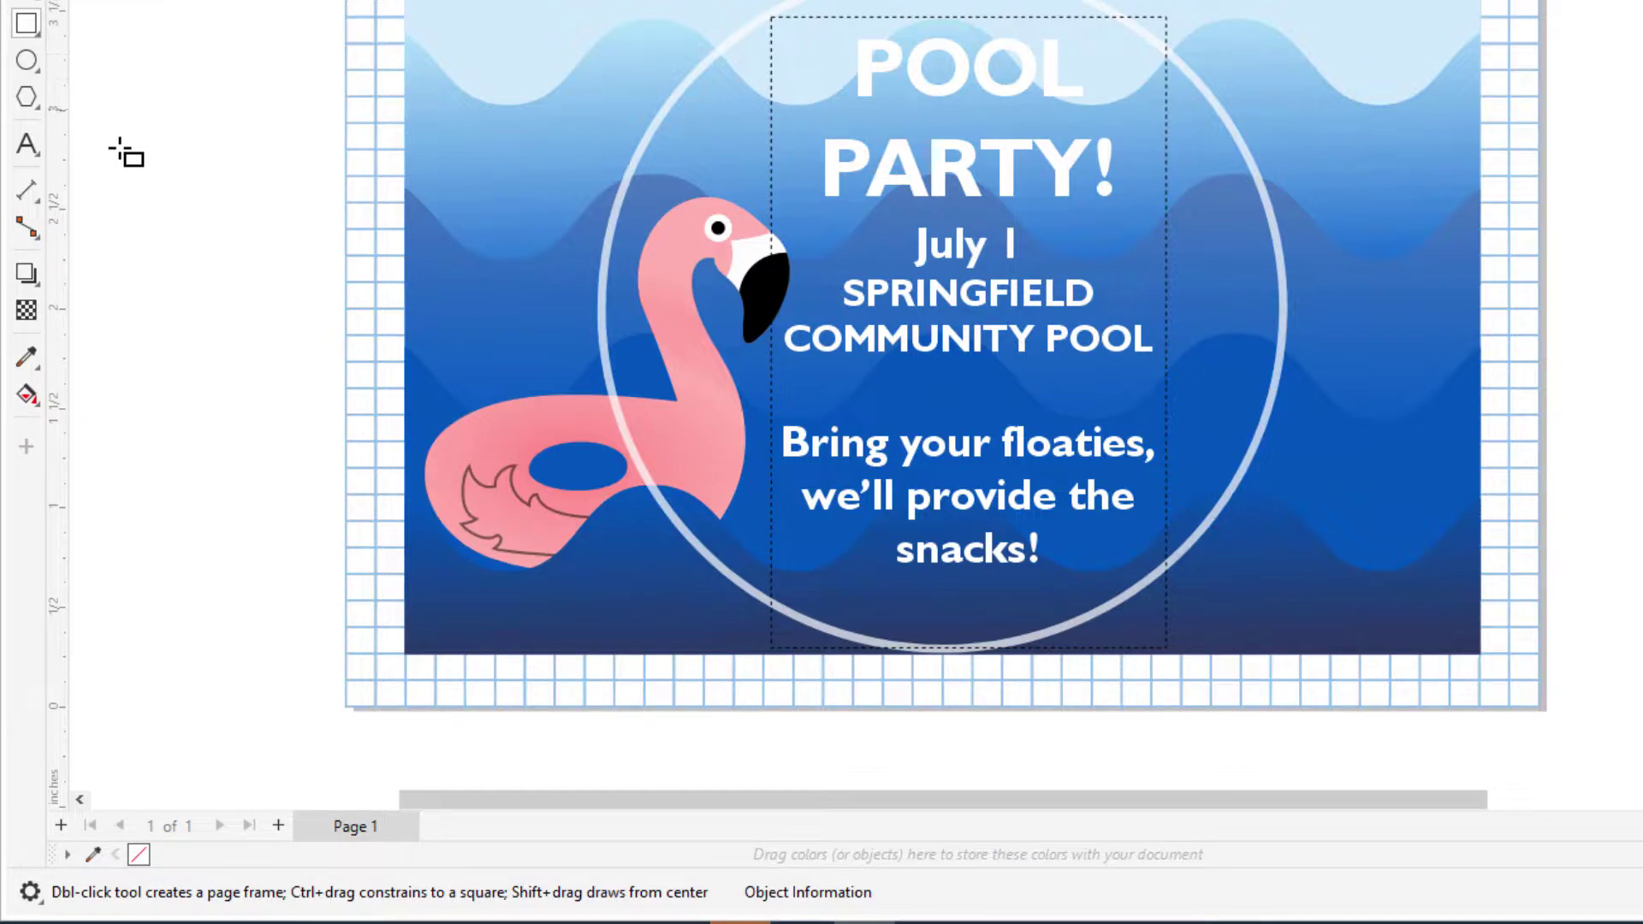
click(27, 309)
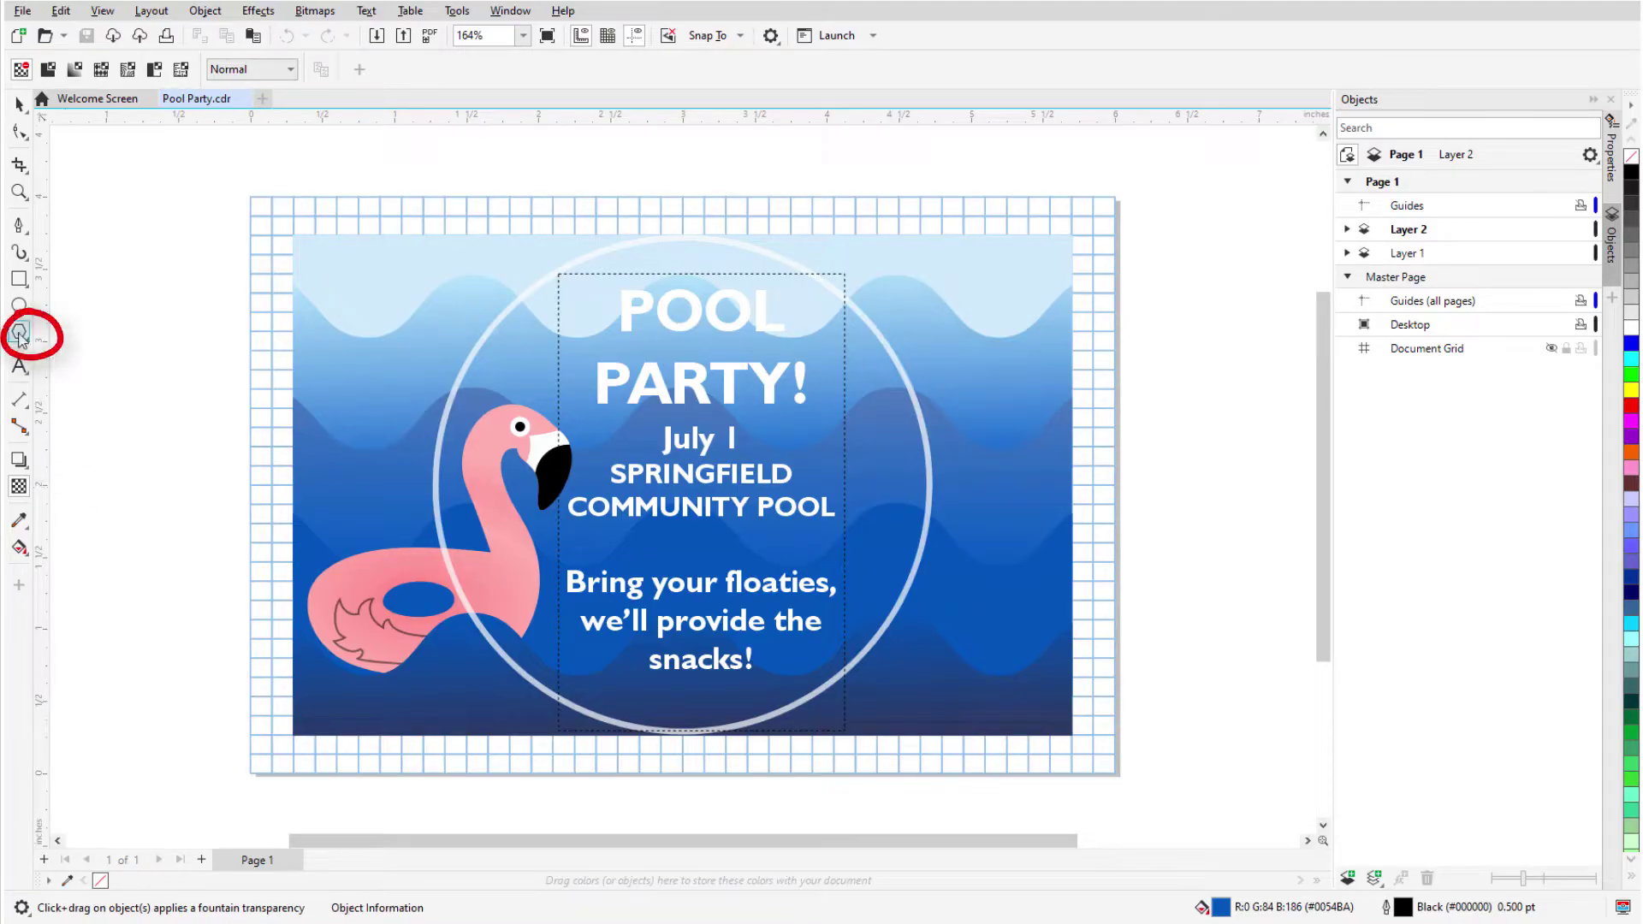
Select Polygon and Text, open the Ellipse tool Options and close them unchanged, then reselect Text.
key(y)
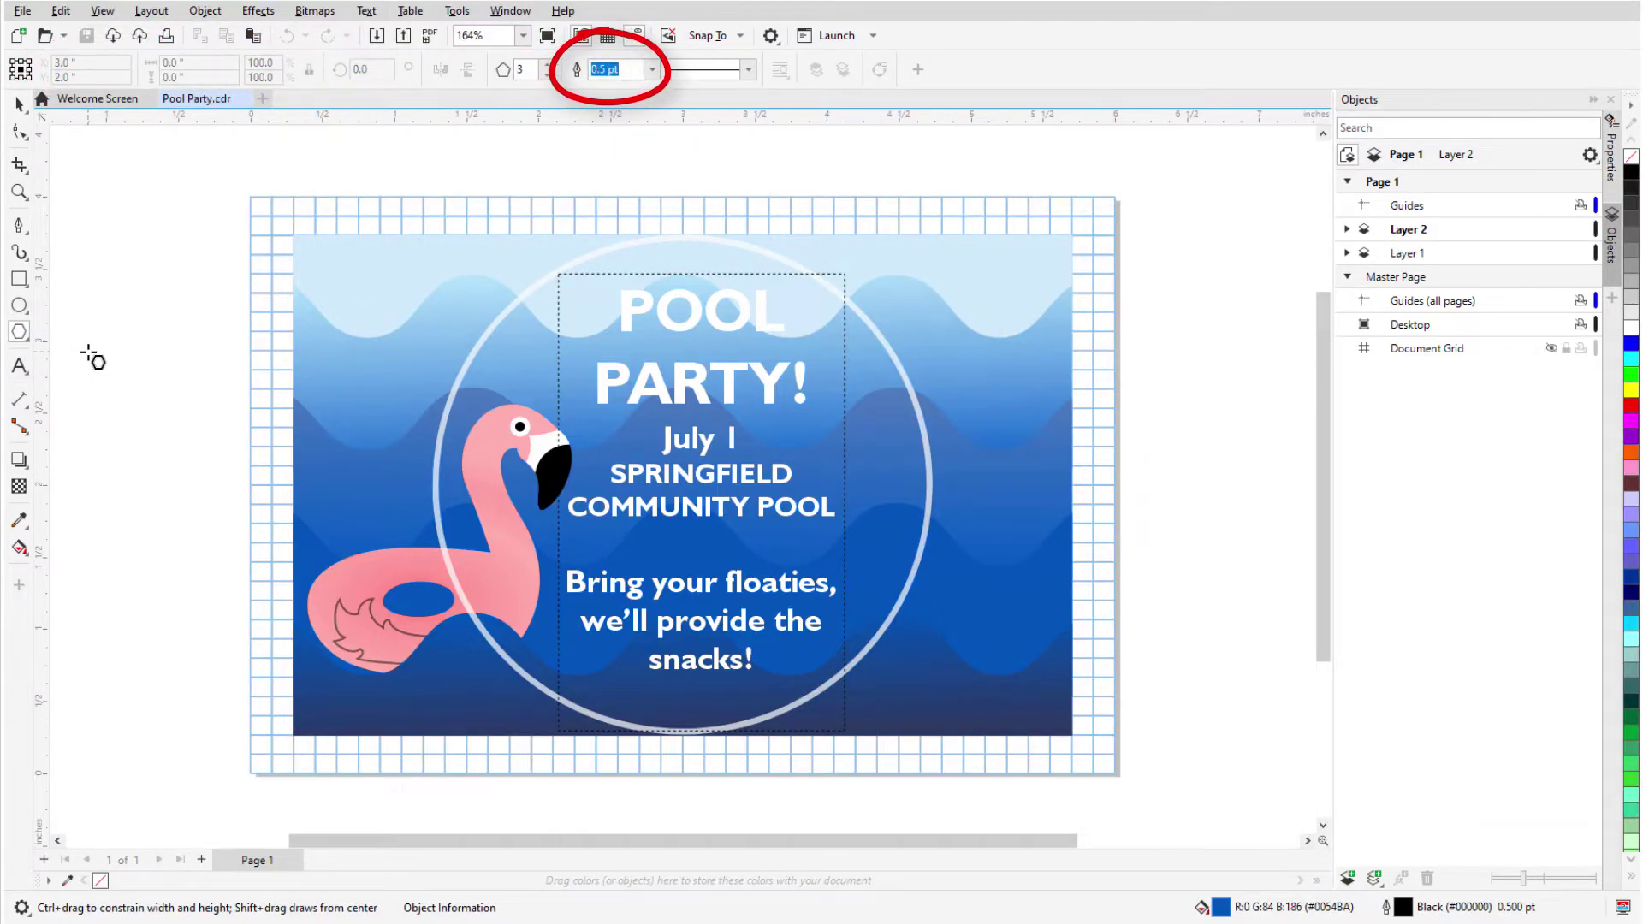
click(19, 367)
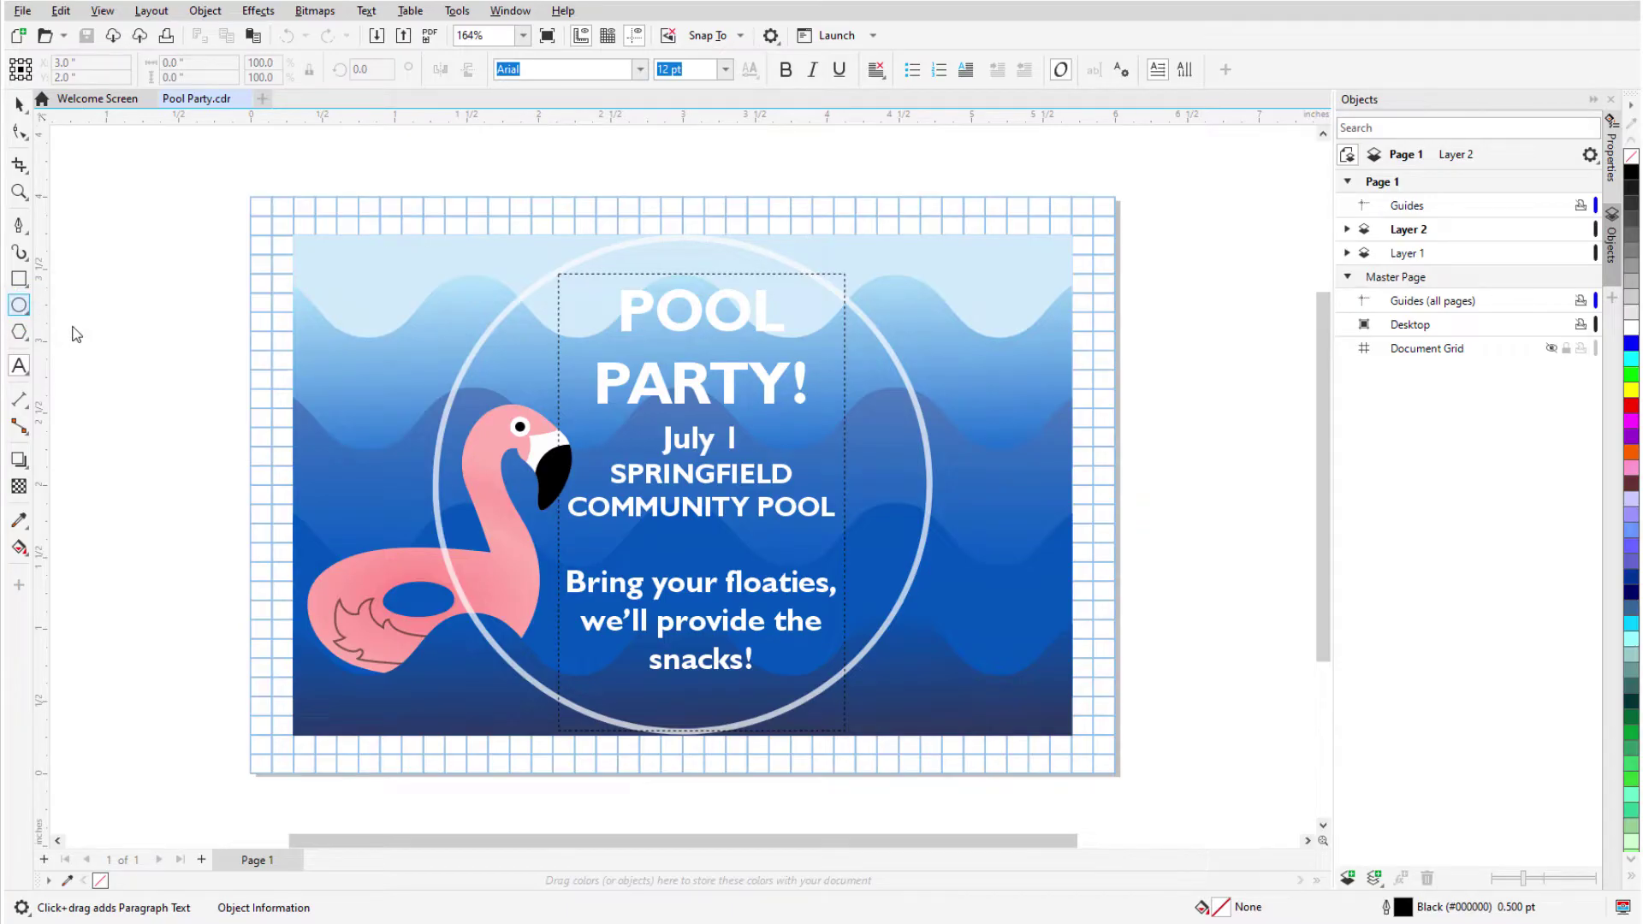
key(F7)
key(ctrl+j)
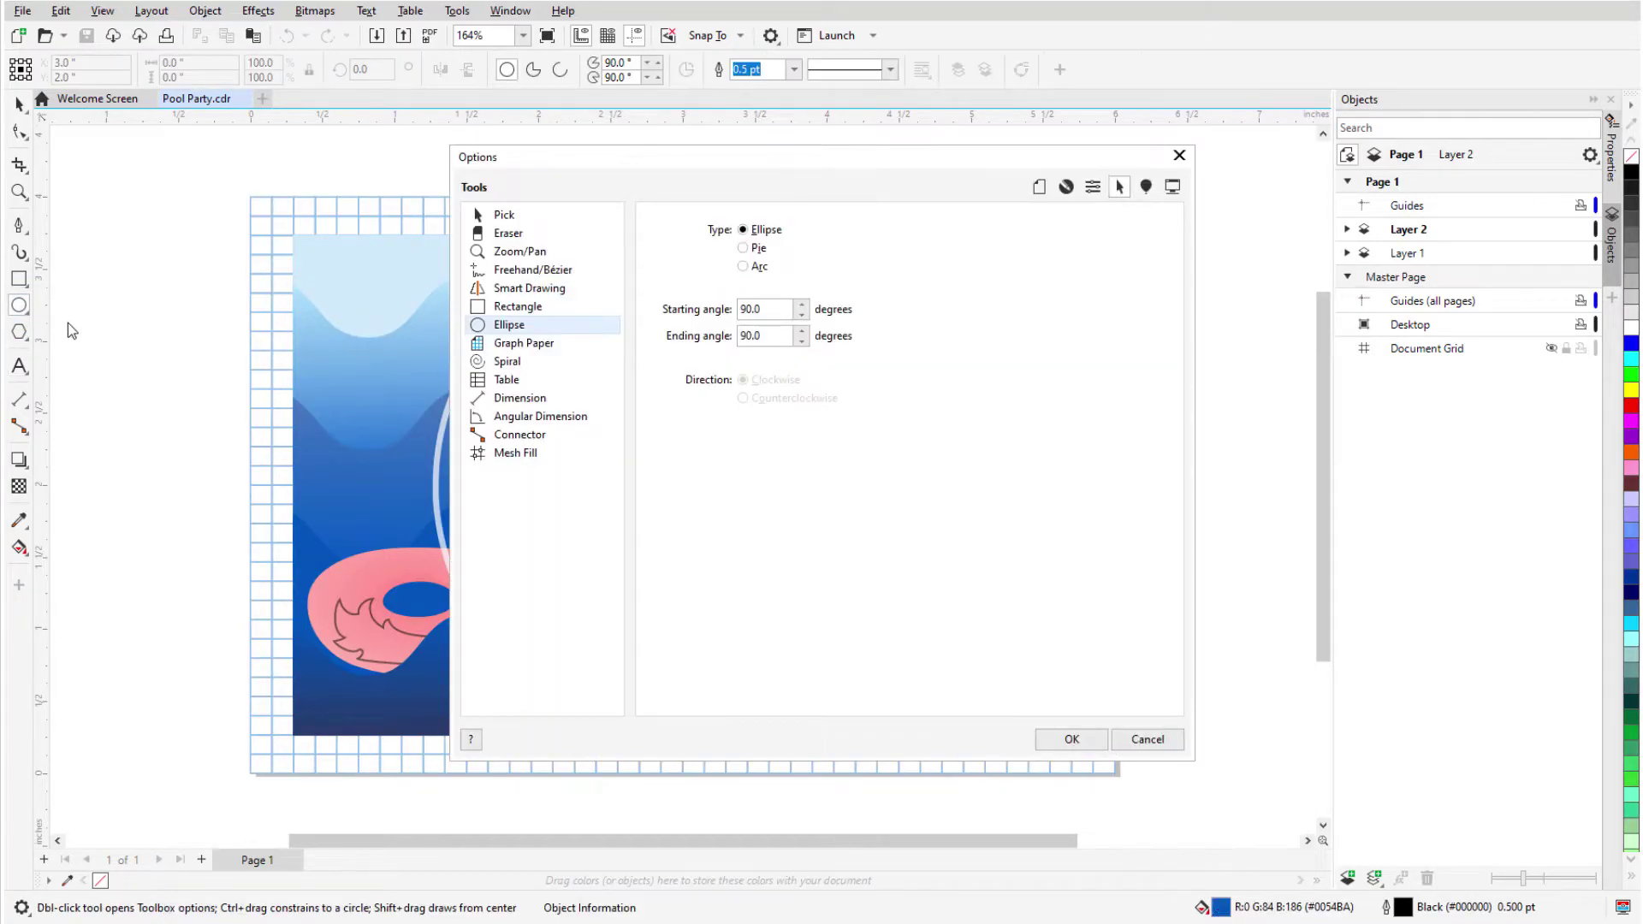
click(1179, 155)
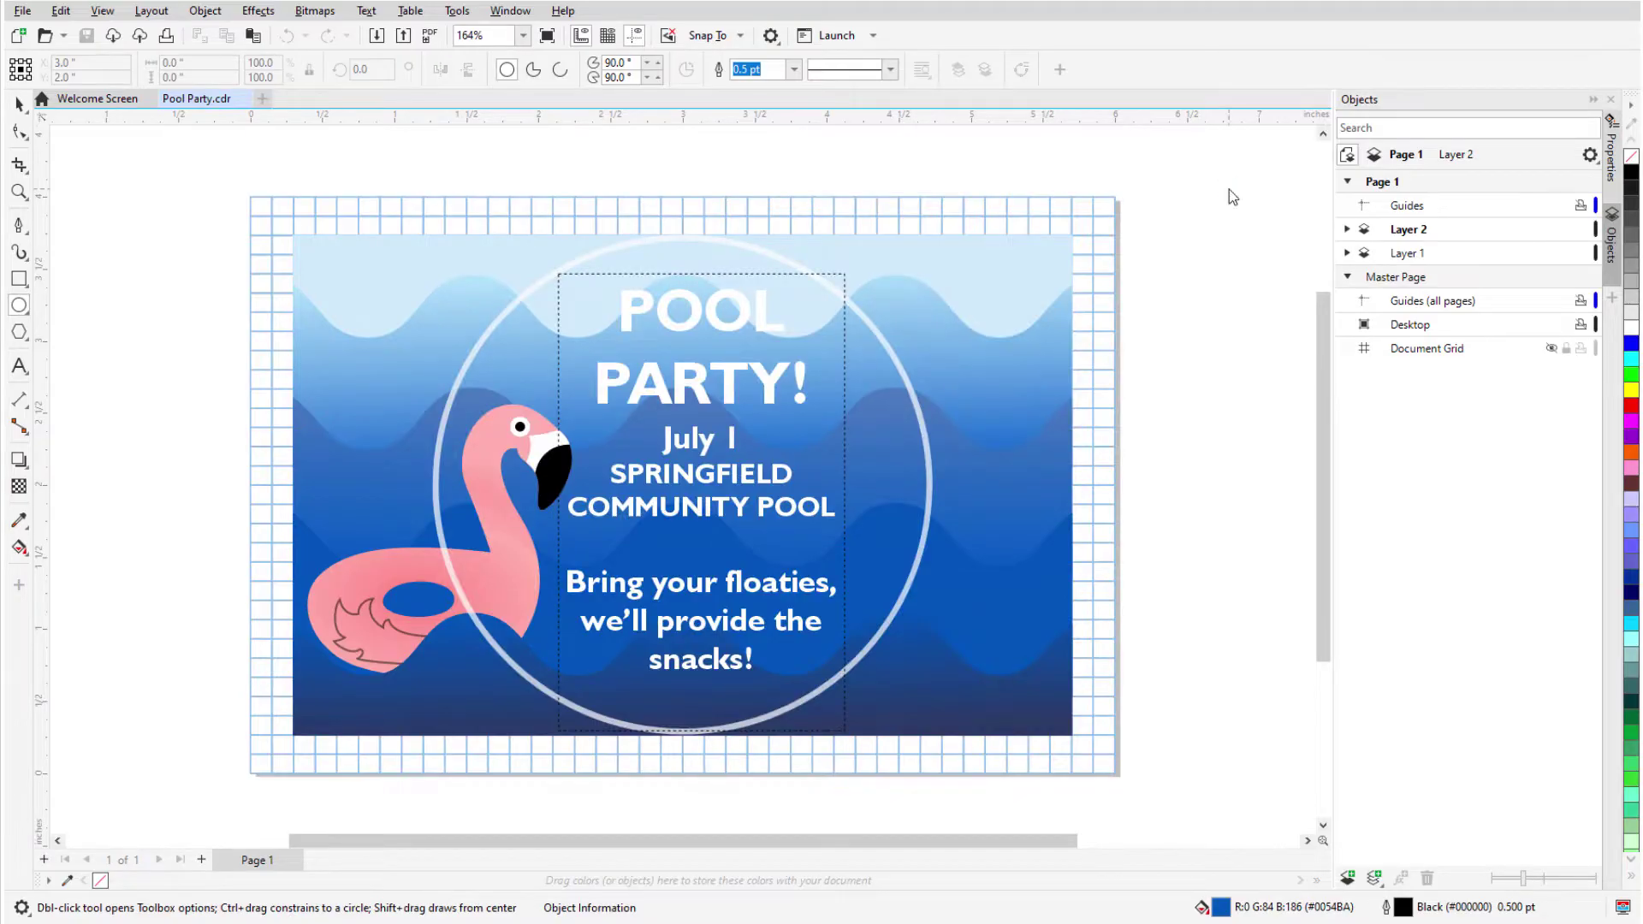
click(19, 366)
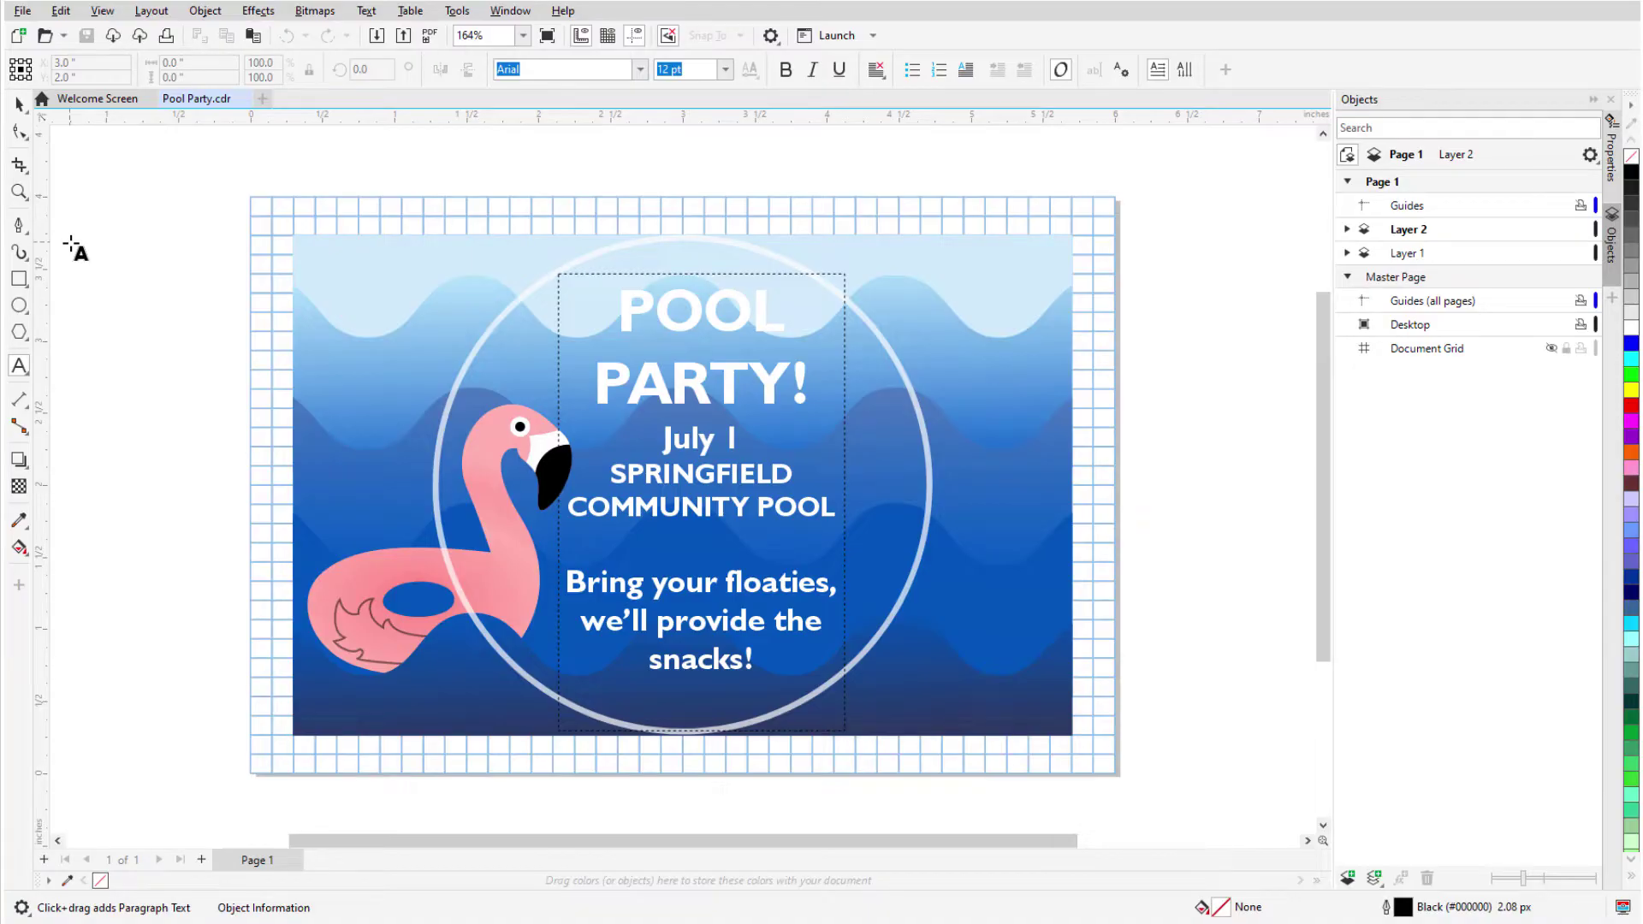
Show the Text docker from Window > Dockers, then replace it with the Hints docker.
click(510, 10)
mouse_move(598, 257)
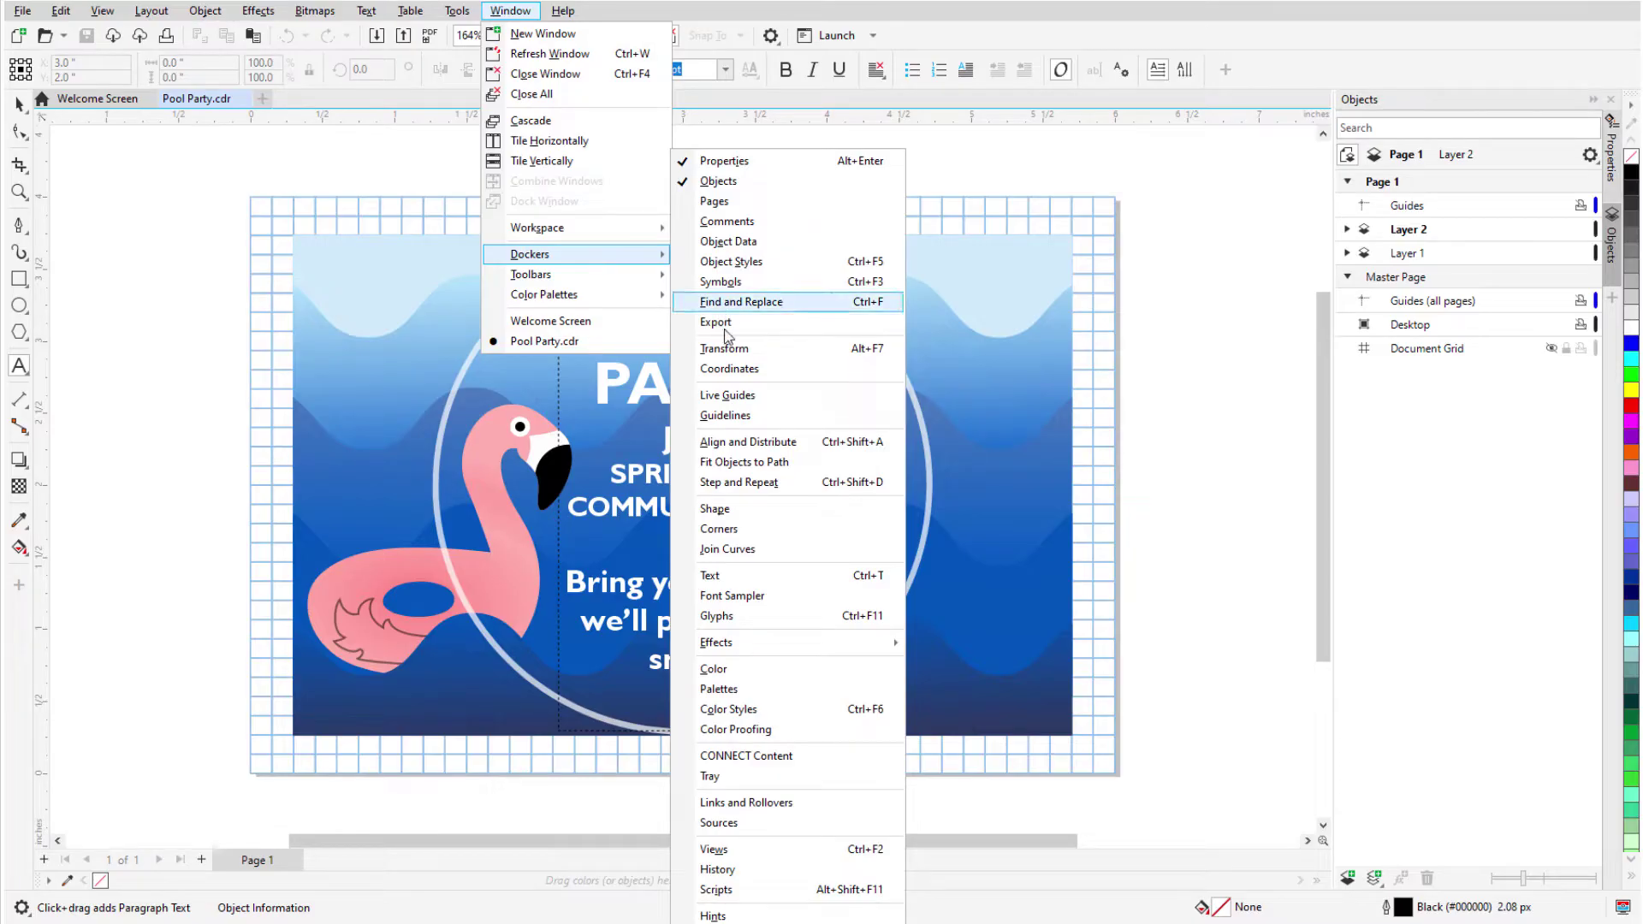
click(788, 575)
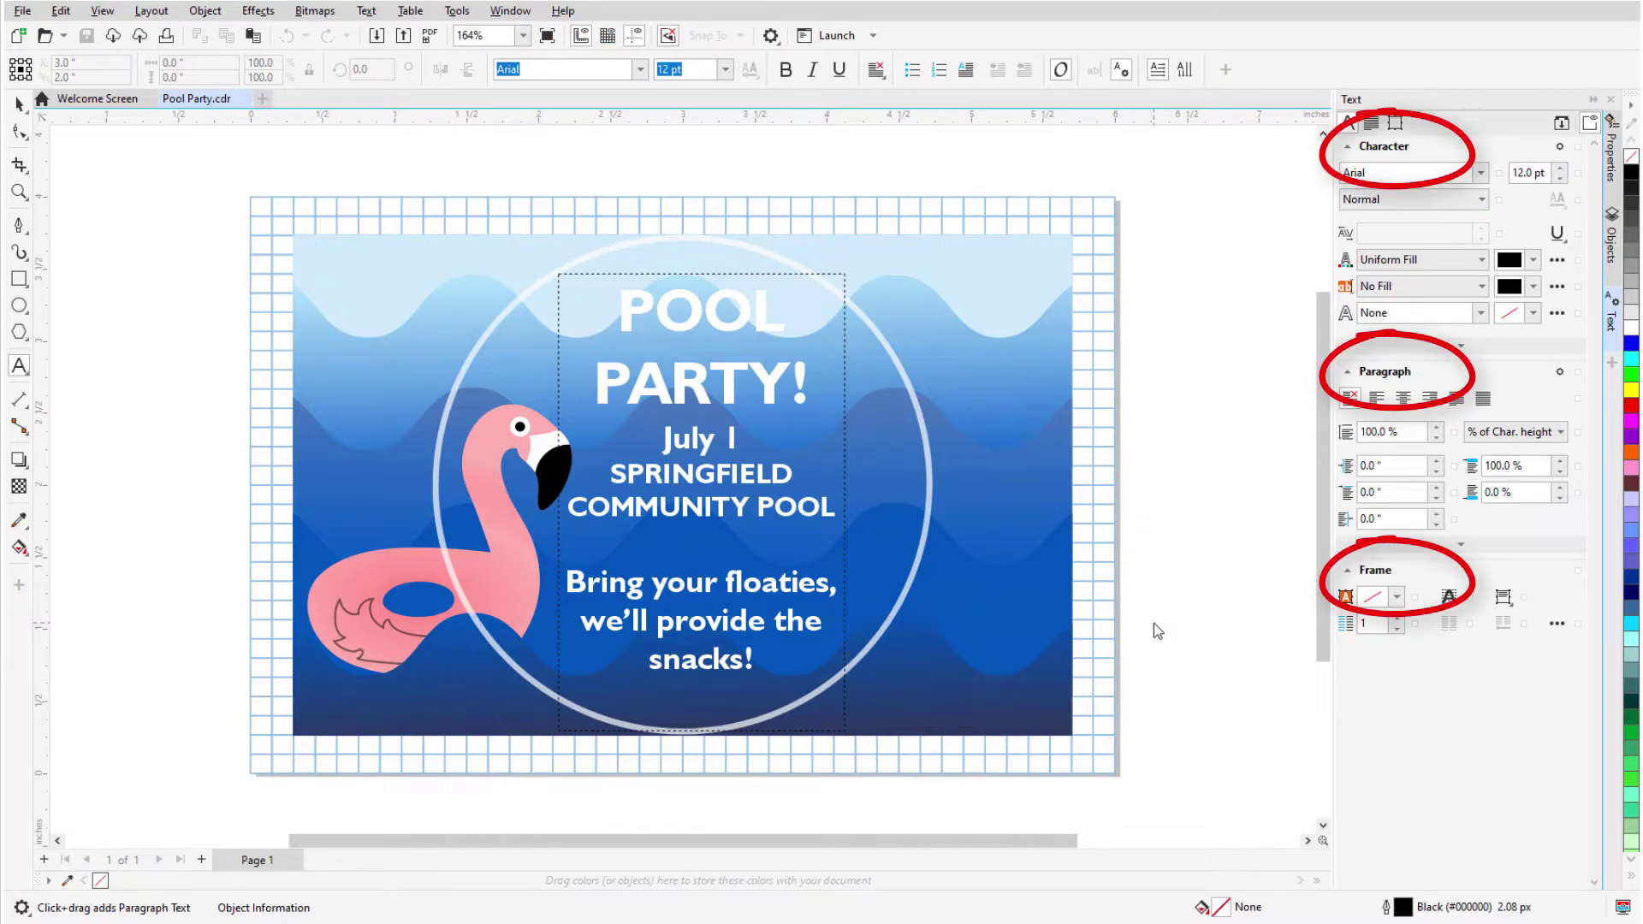
click(510, 10)
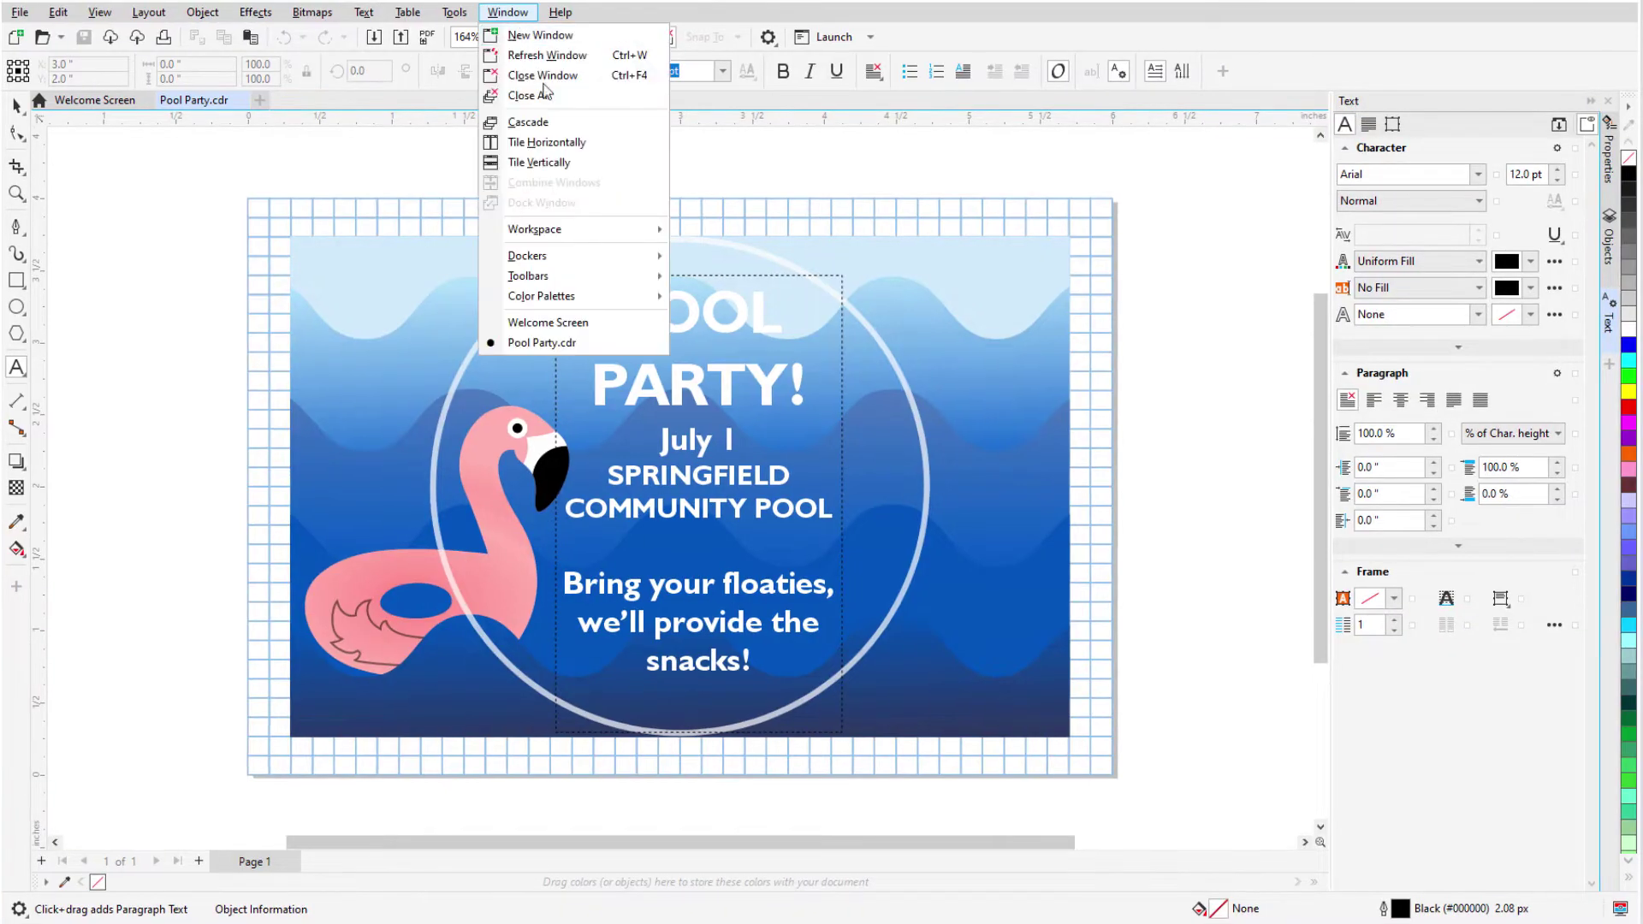
mouse_move(548, 255)
click(813, 915)
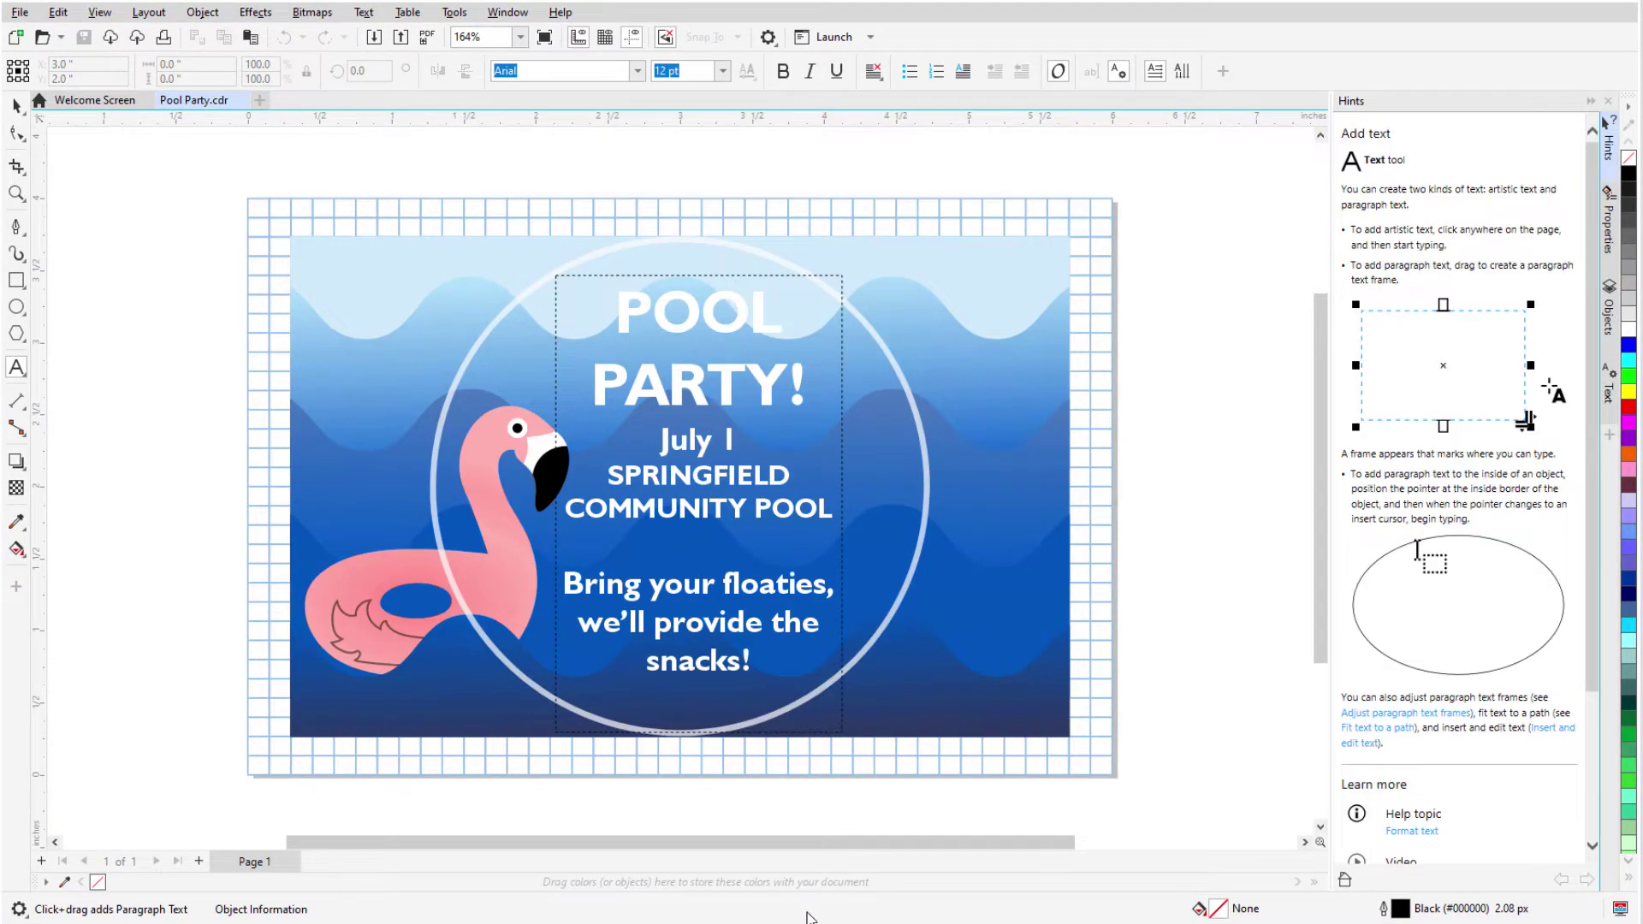
Select the Ellipse tool and uncheck Window > Toolbars > Lock Toolbars.
click(16, 306)
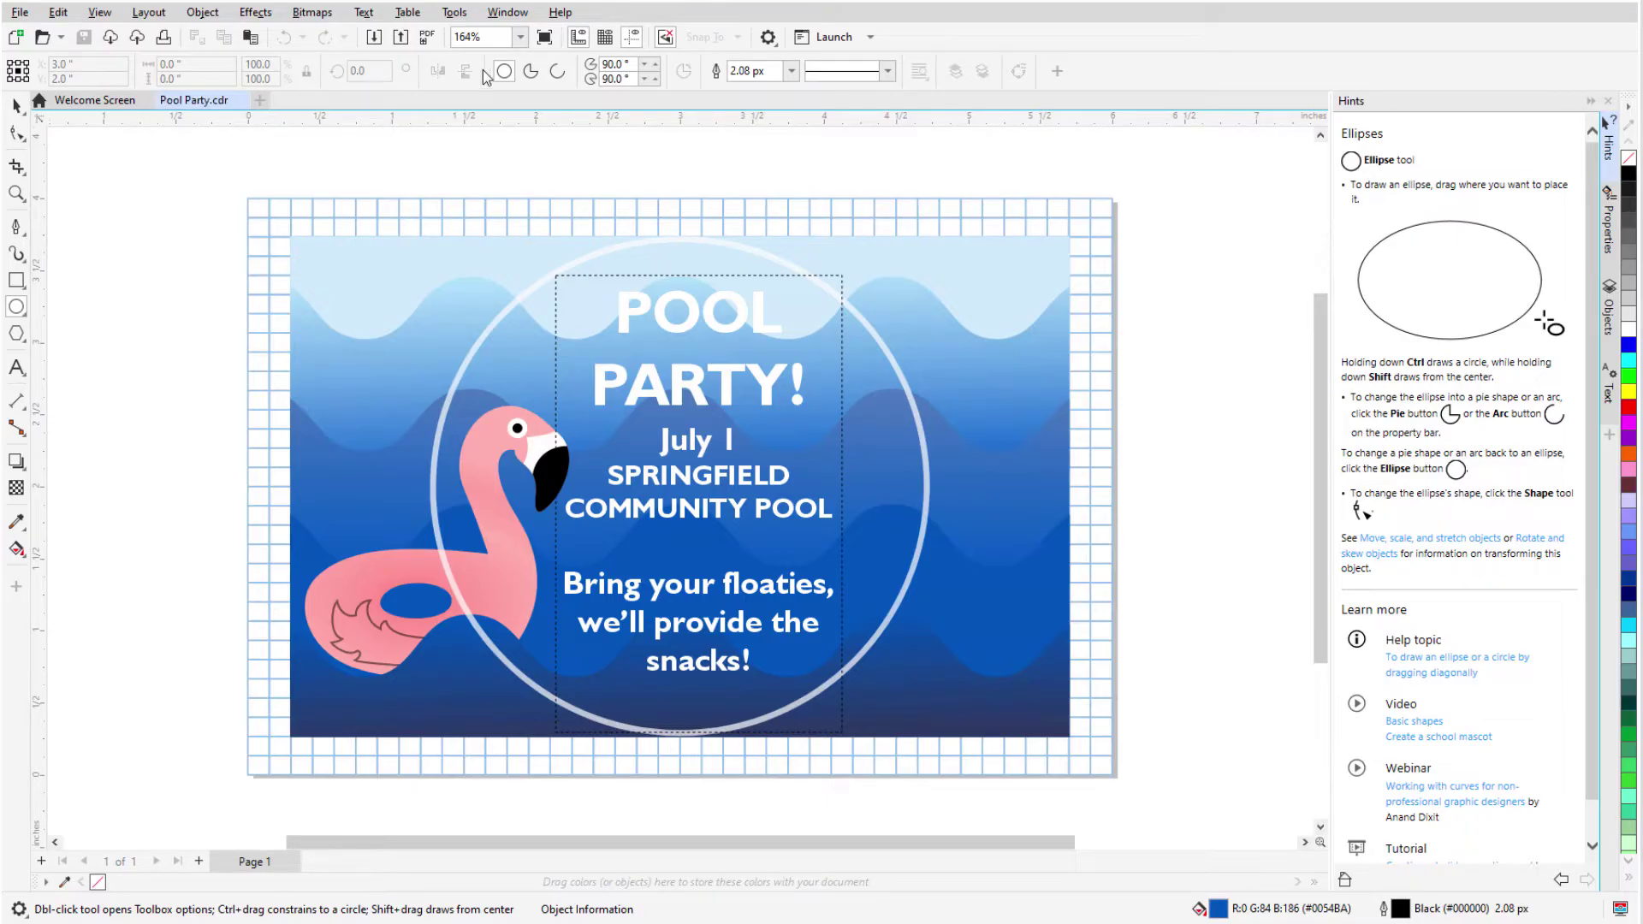
click(507, 12)
mouse_move(598, 276)
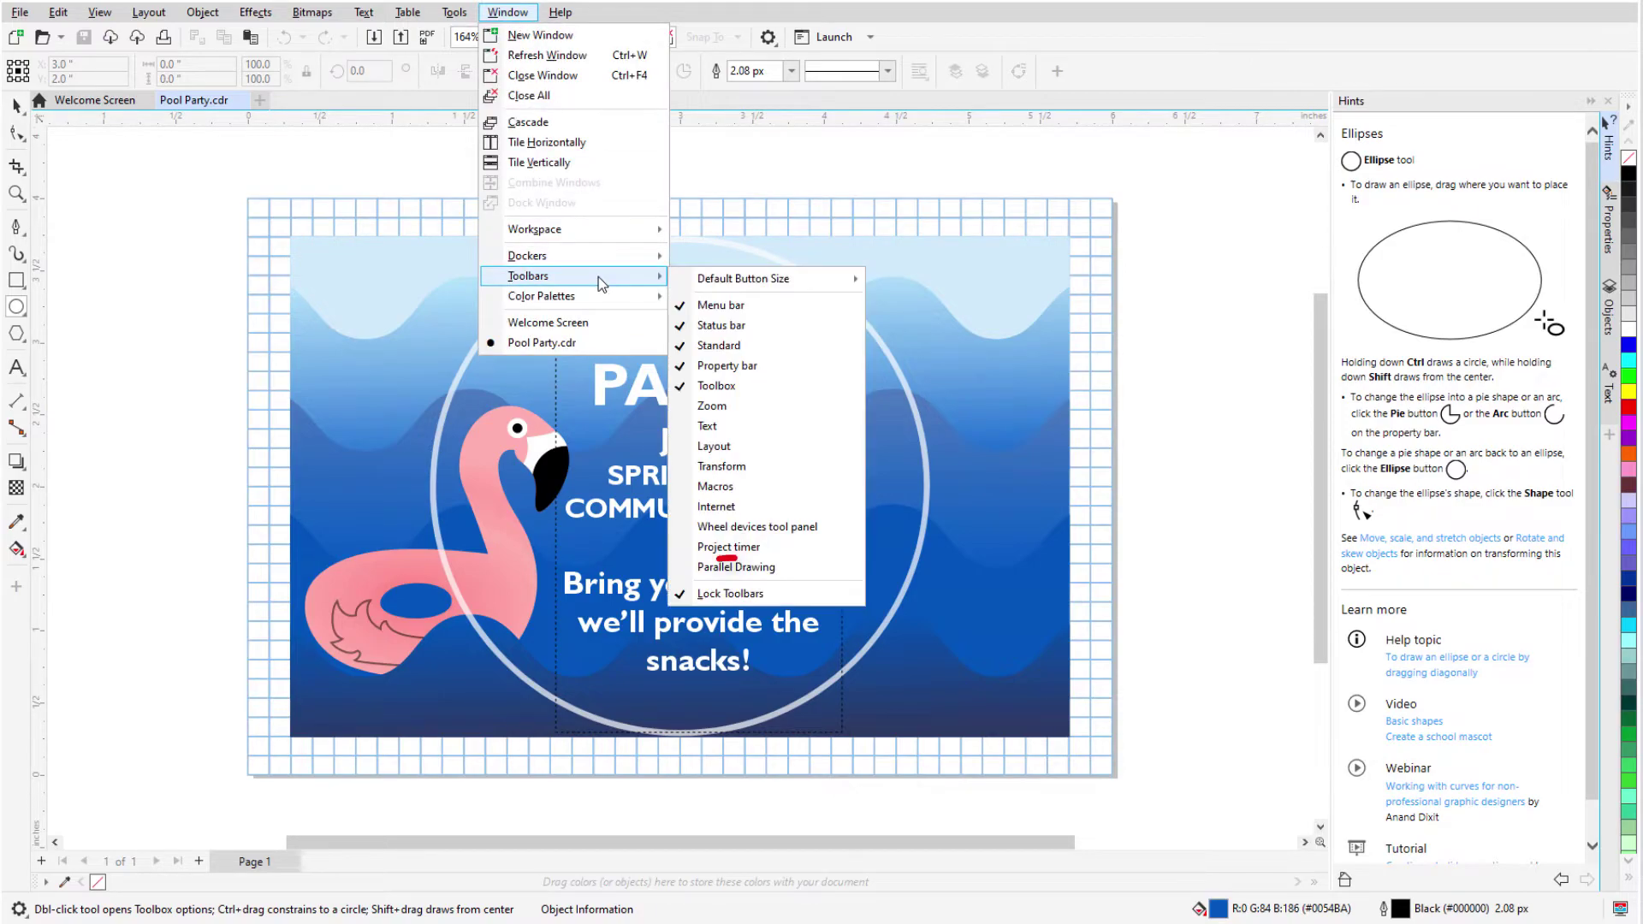
click(780, 593)
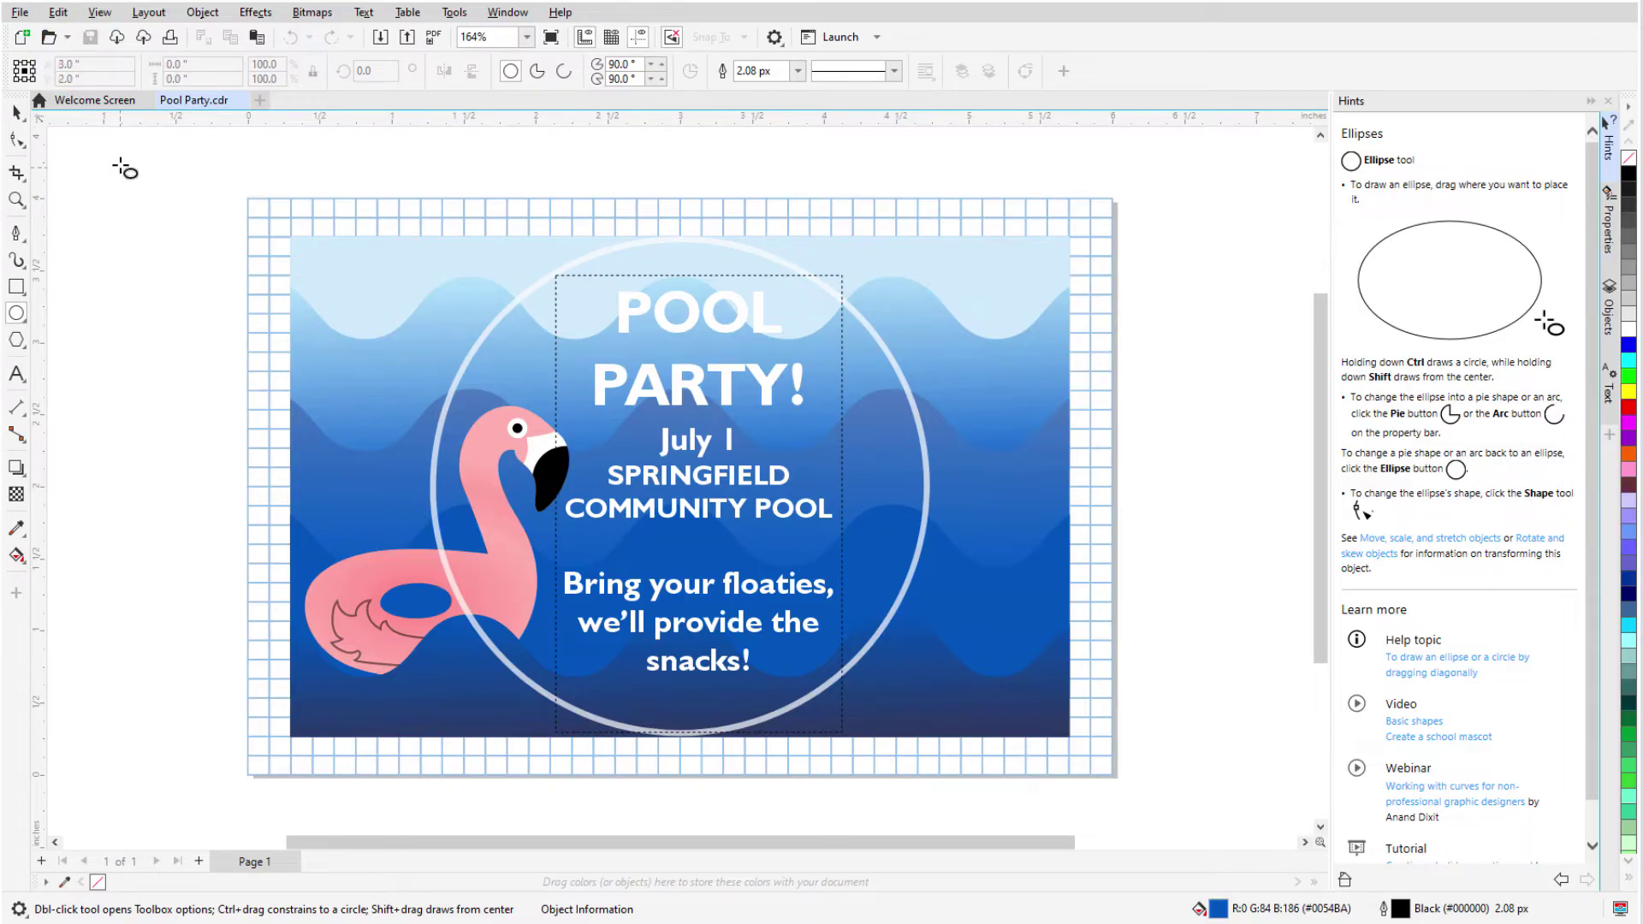
Float the toolbox off the left edge, widen it into more columns, then close it.
mouse_move(24, 108)
mouse_down()
mouse_move(106, 160)
mouse_move(154, 163)
mouse_up()
drag(175, 368, 421, 164)
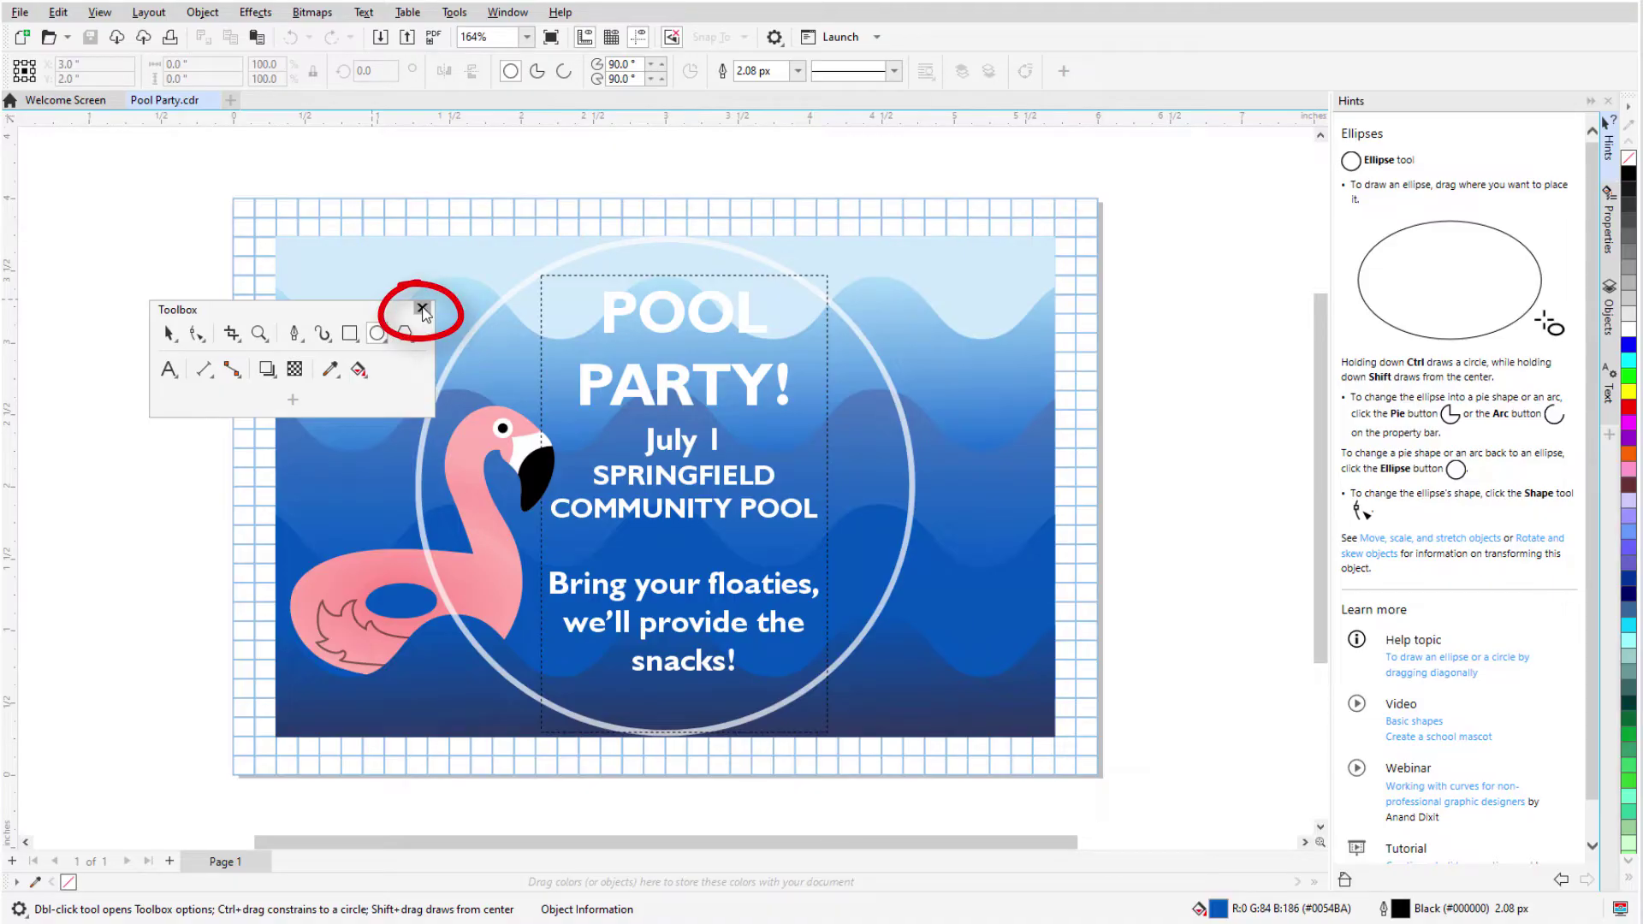
click(422, 308)
Restore the Toolbox from the toolbar right-click list, dock it at the top, then back on the left.
click(508, 15)
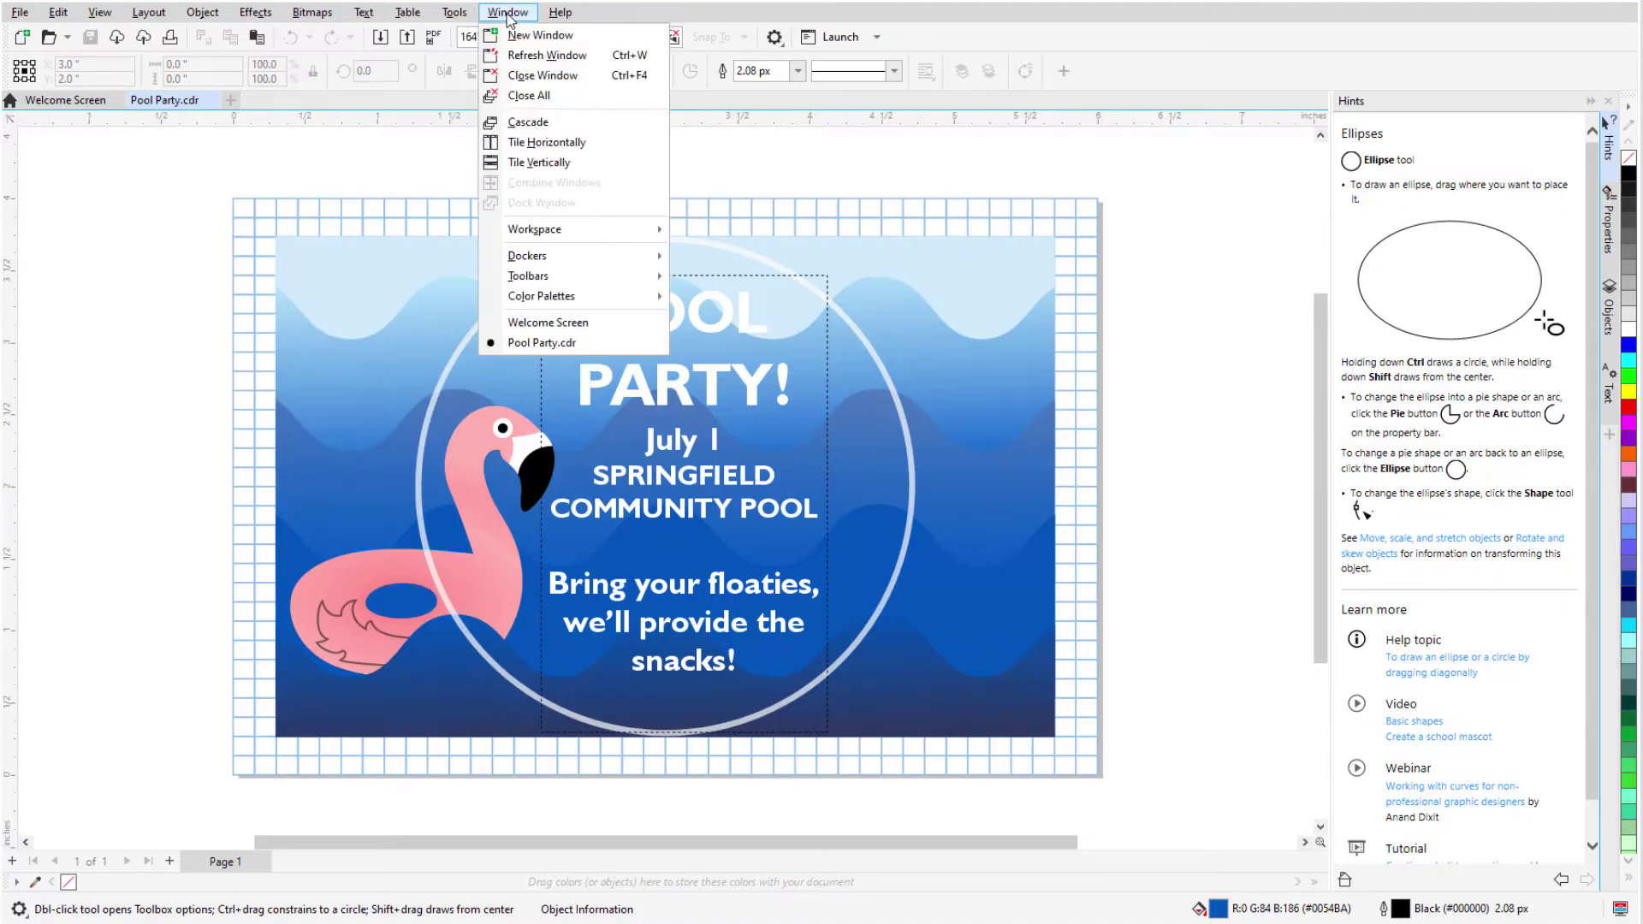
mouse_move(603, 280)
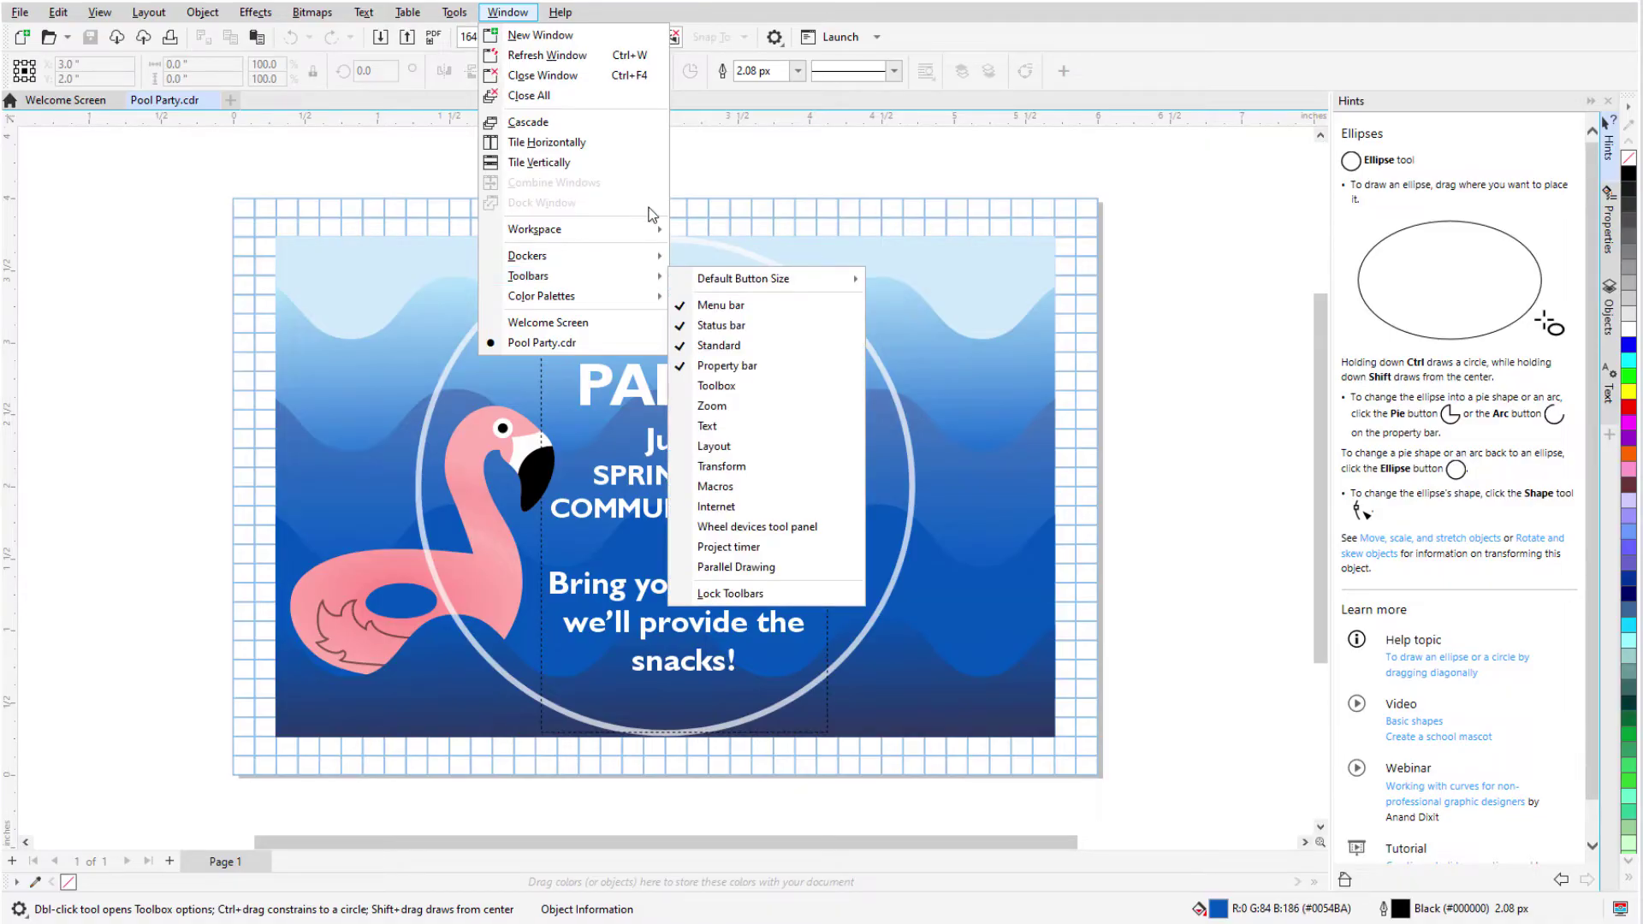
click(711, 169)
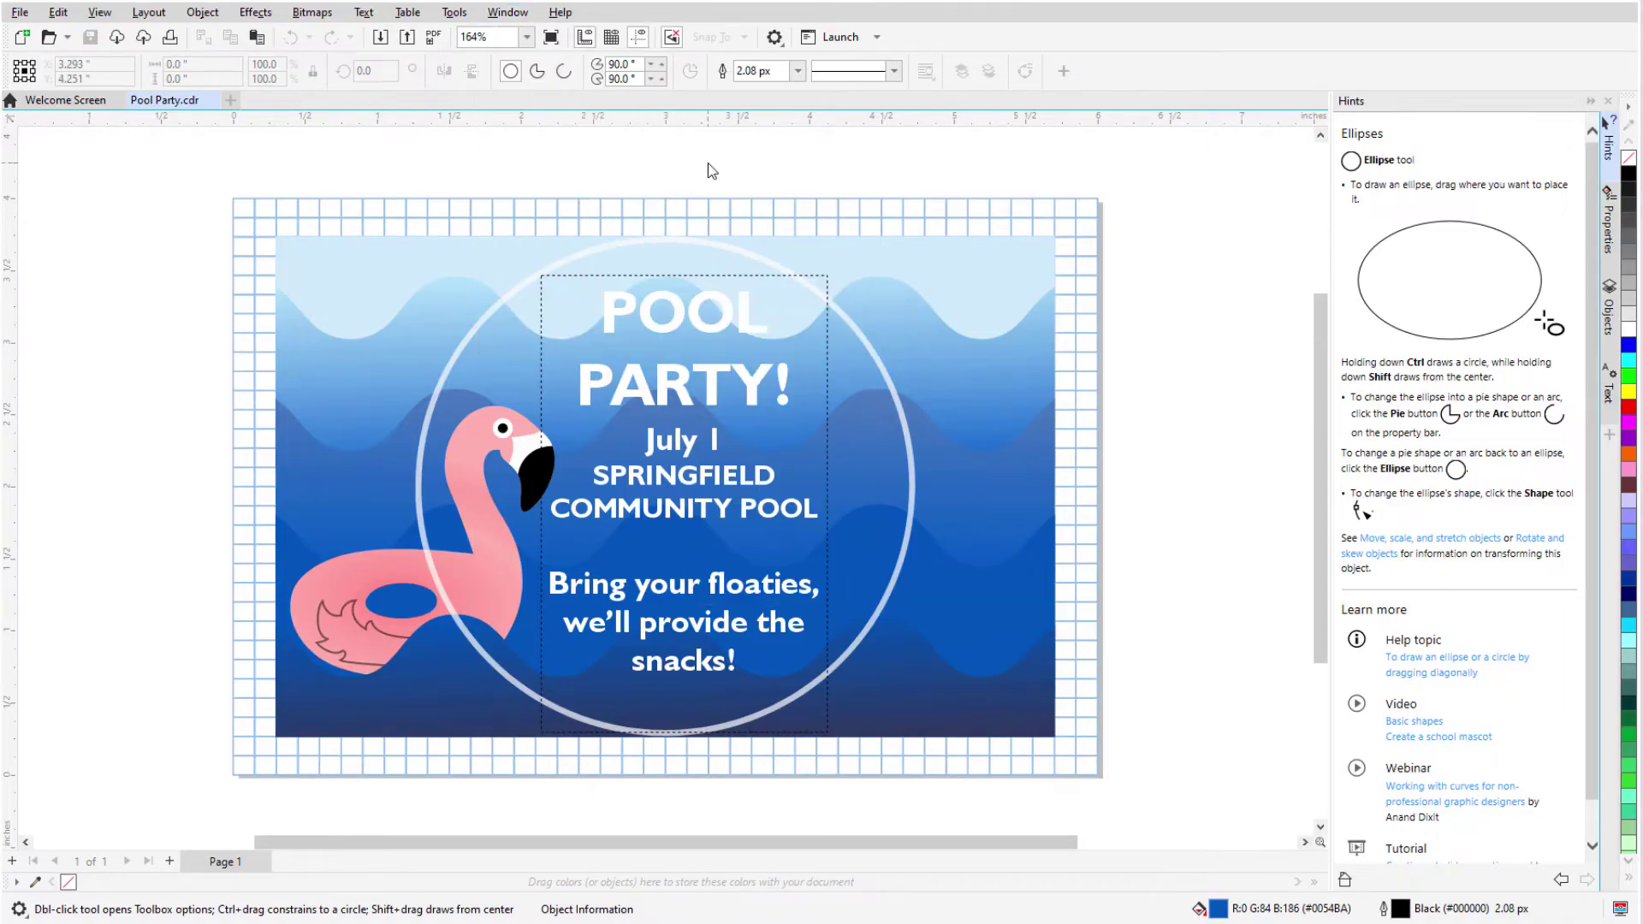
right_click(1096, 75)
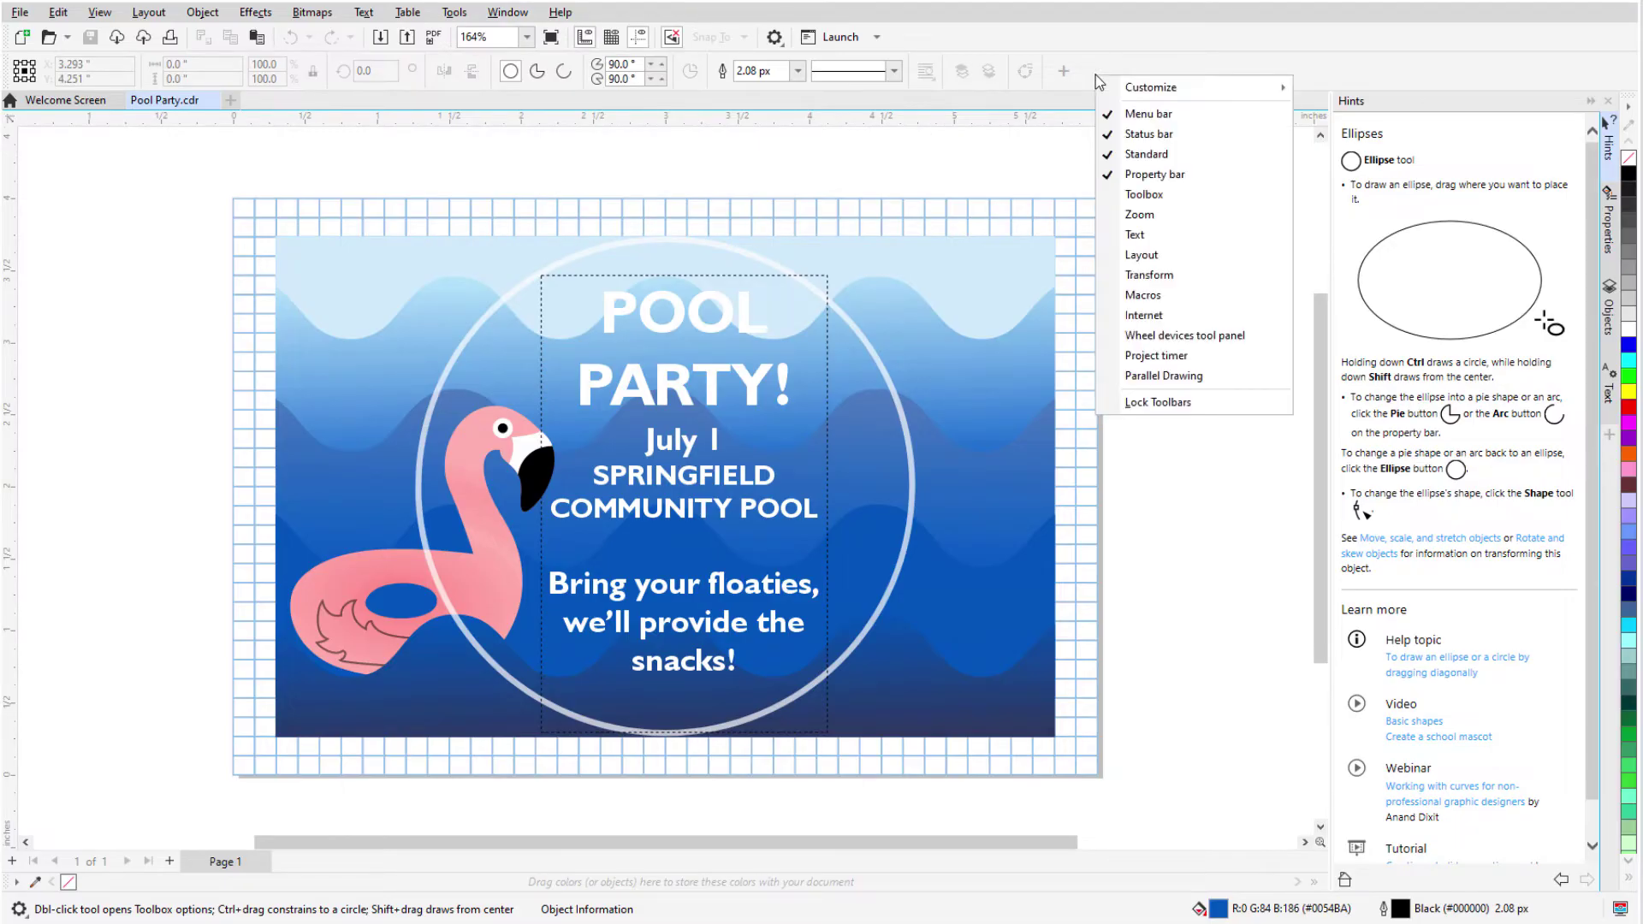
click(1191, 200)
drag(325, 310, 323, 60)
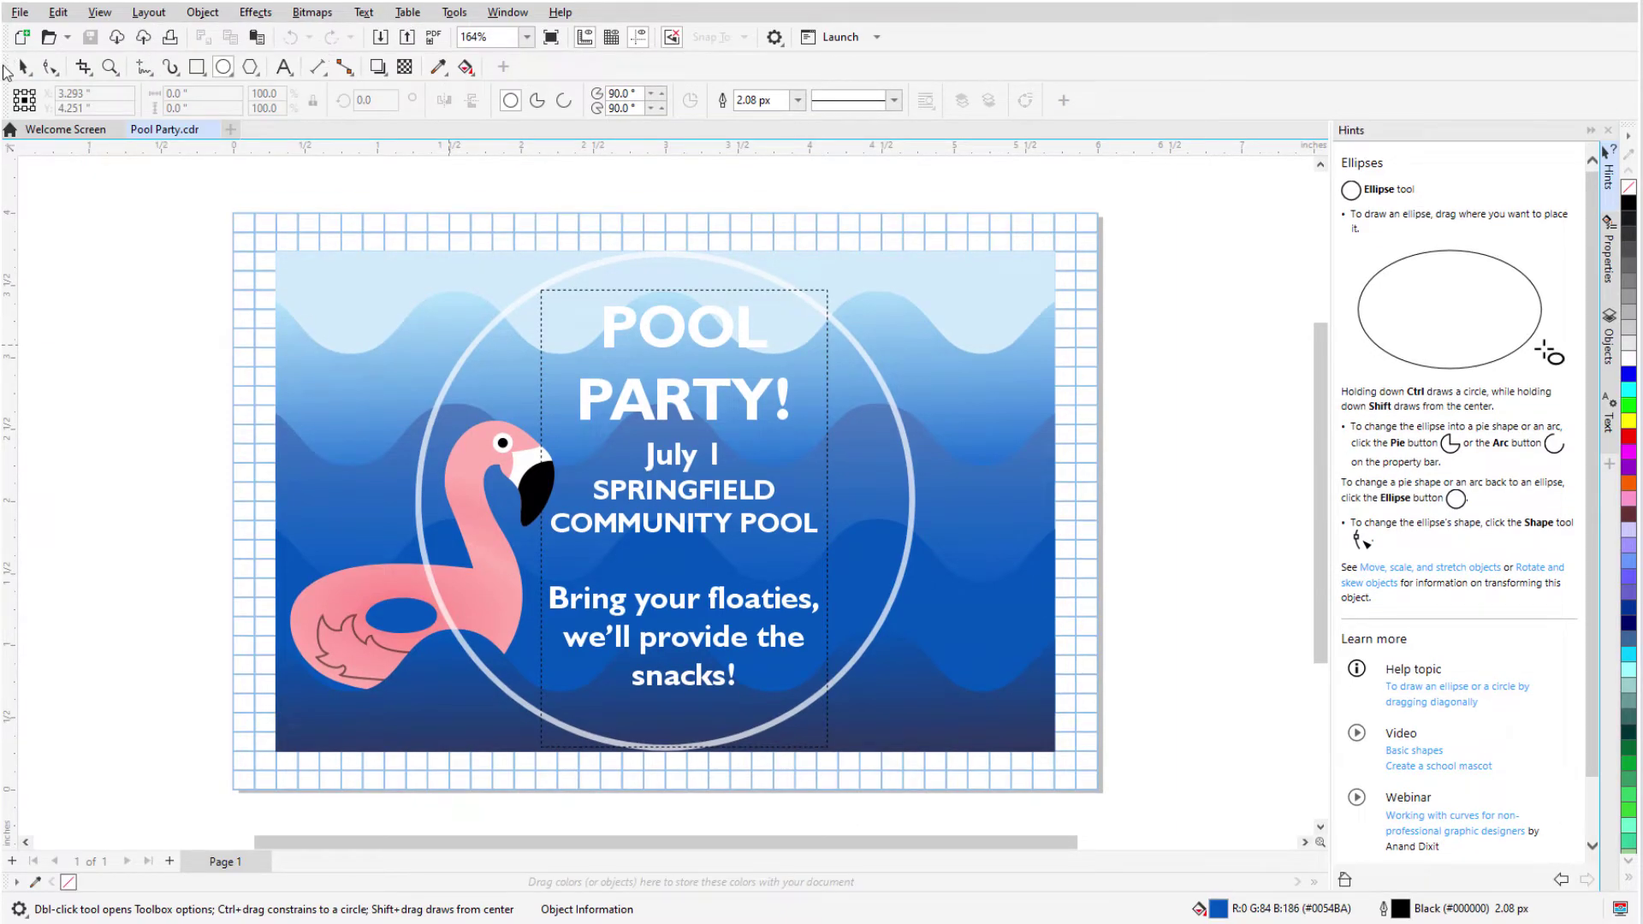
drag(10, 68, 10, 158)
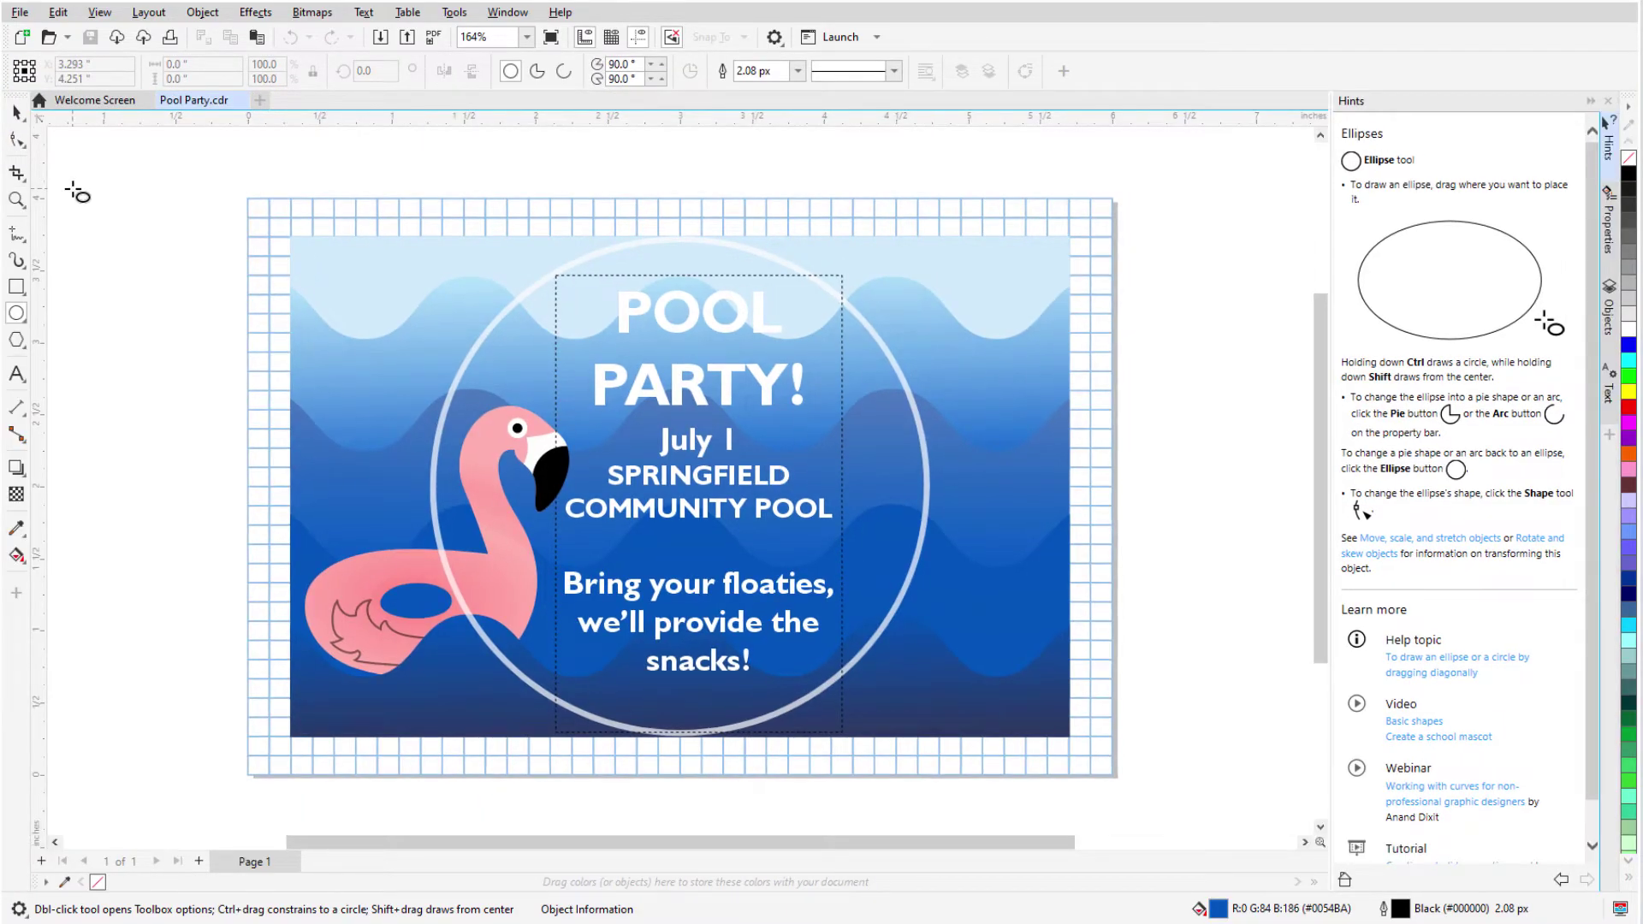
Lock the toolbars, add Outline Tools via the toolbox + button, then choose Customize.
right_click(17, 625)
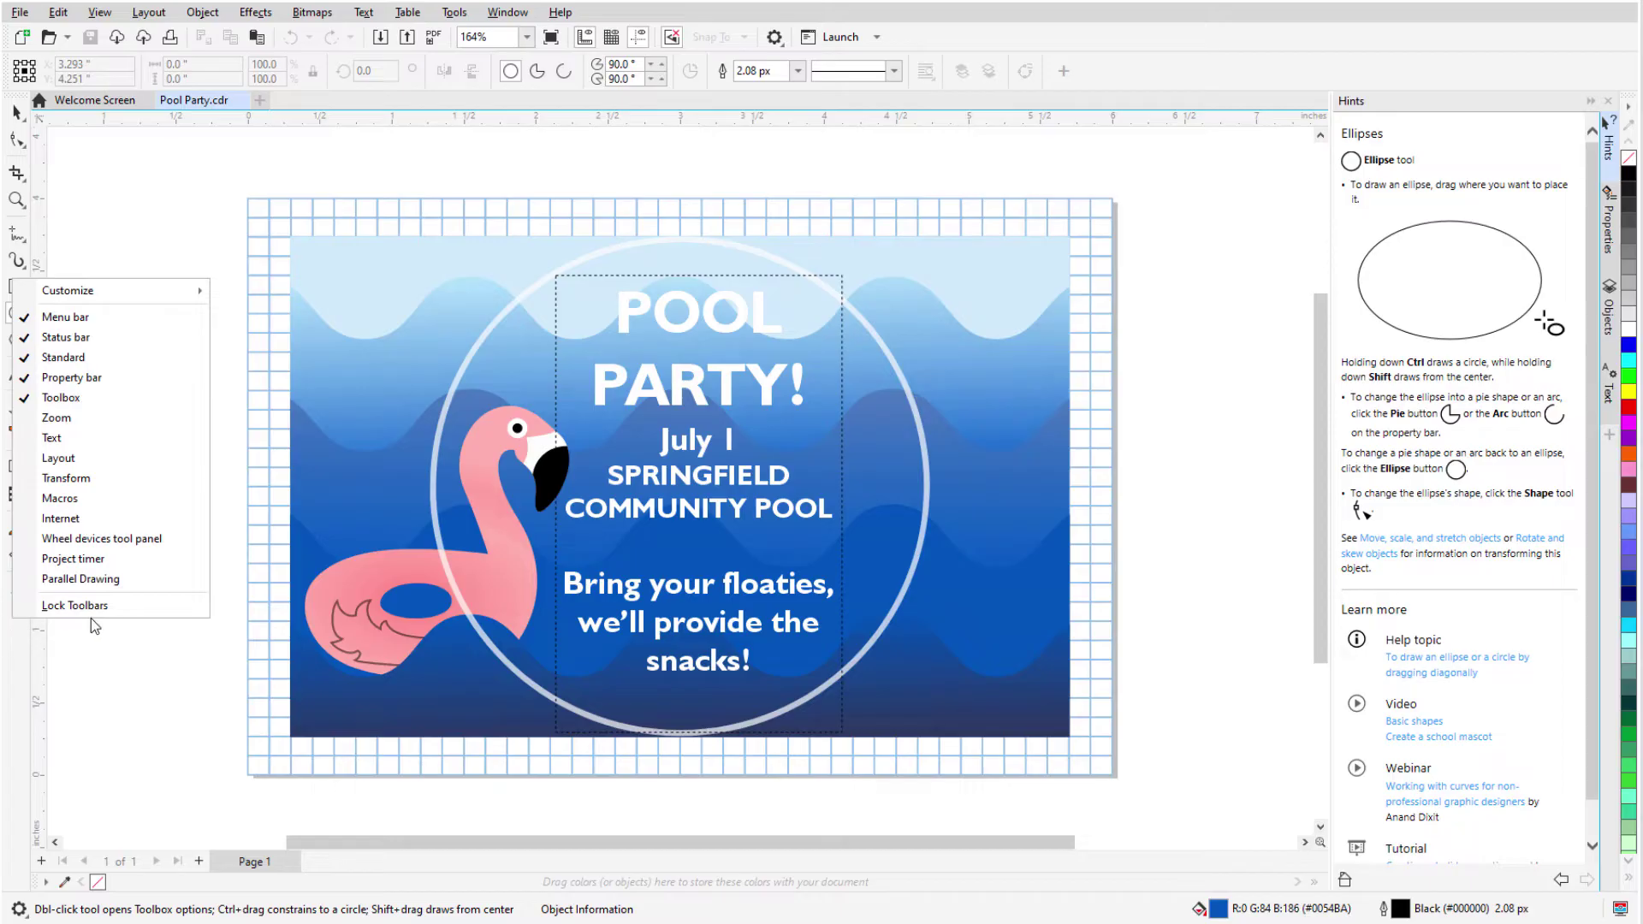
click(132, 604)
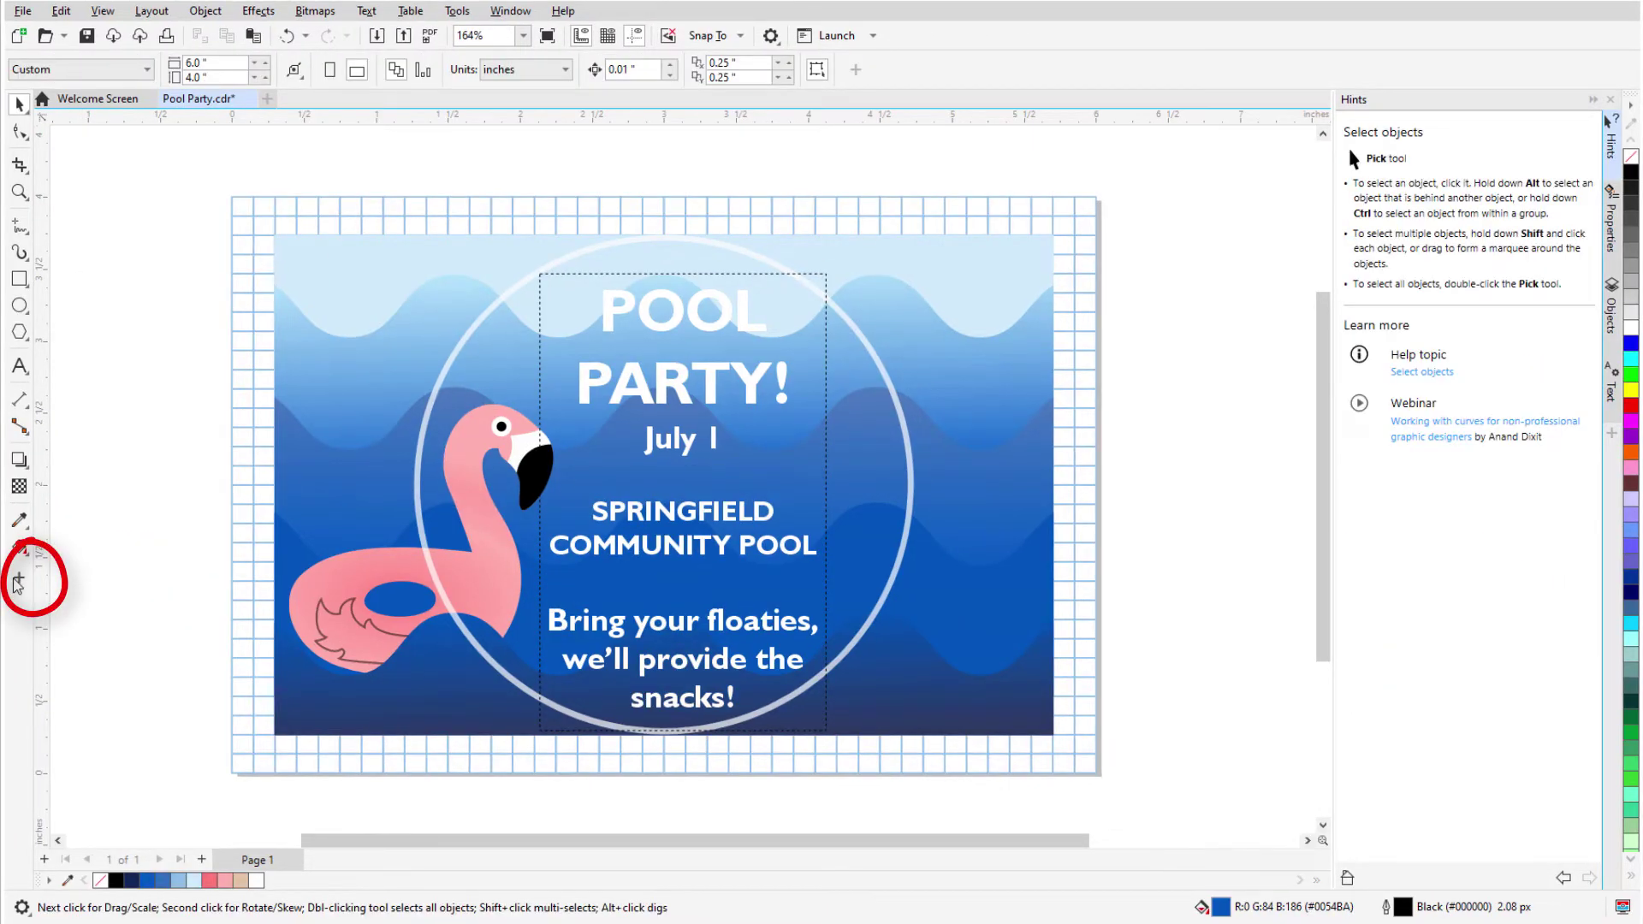
click(17, 582)
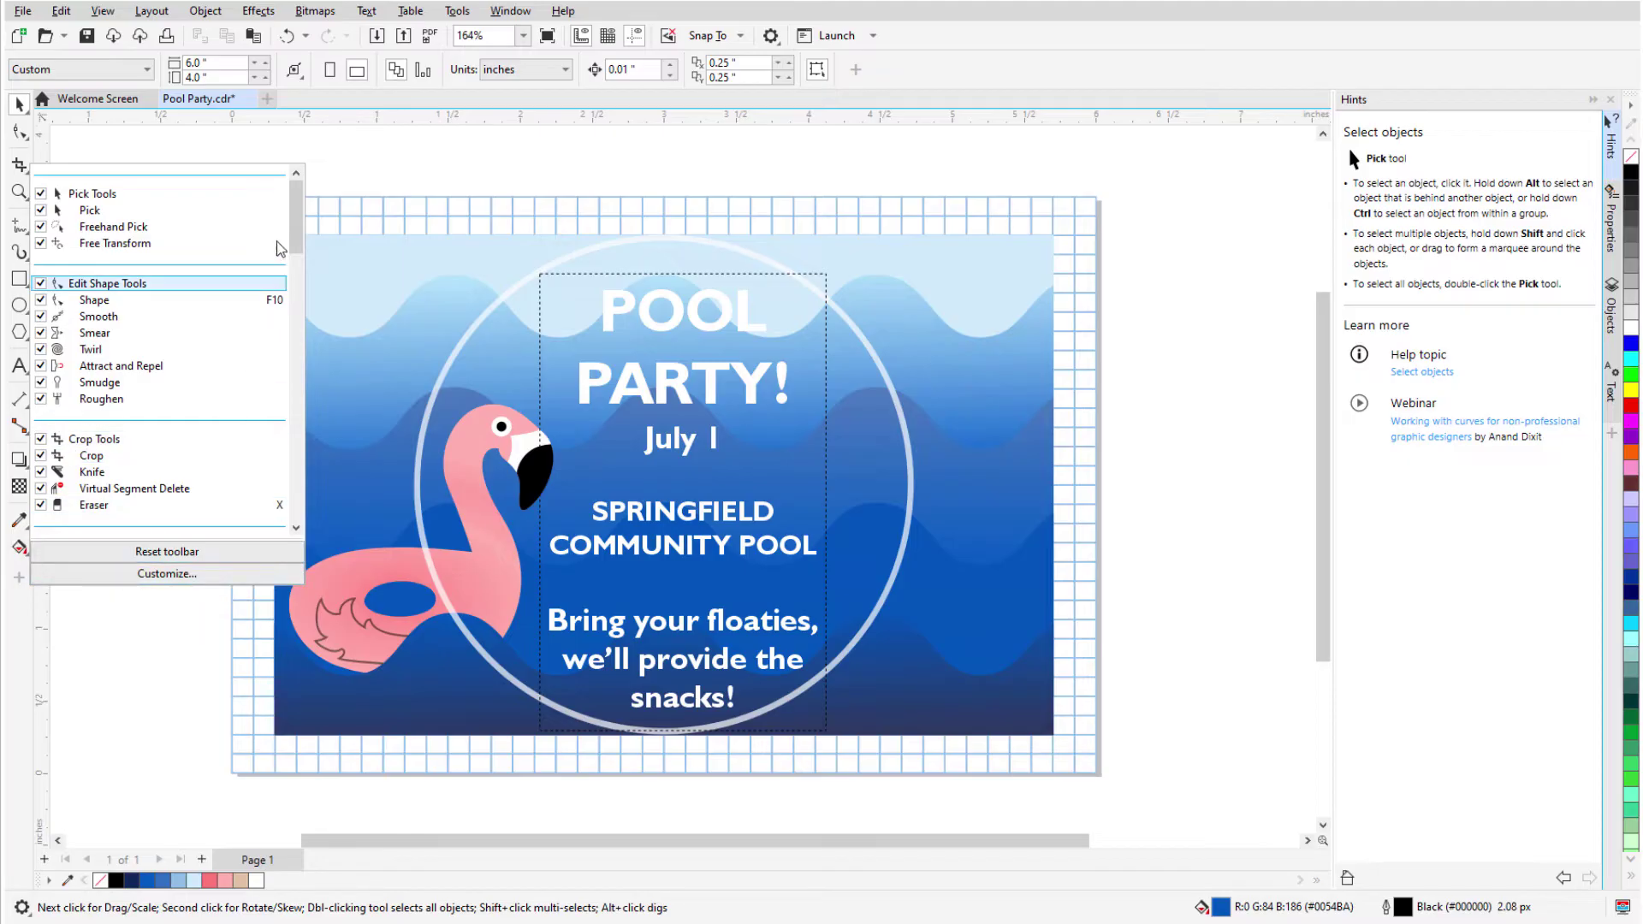
scroll(97, 385, down, 15)
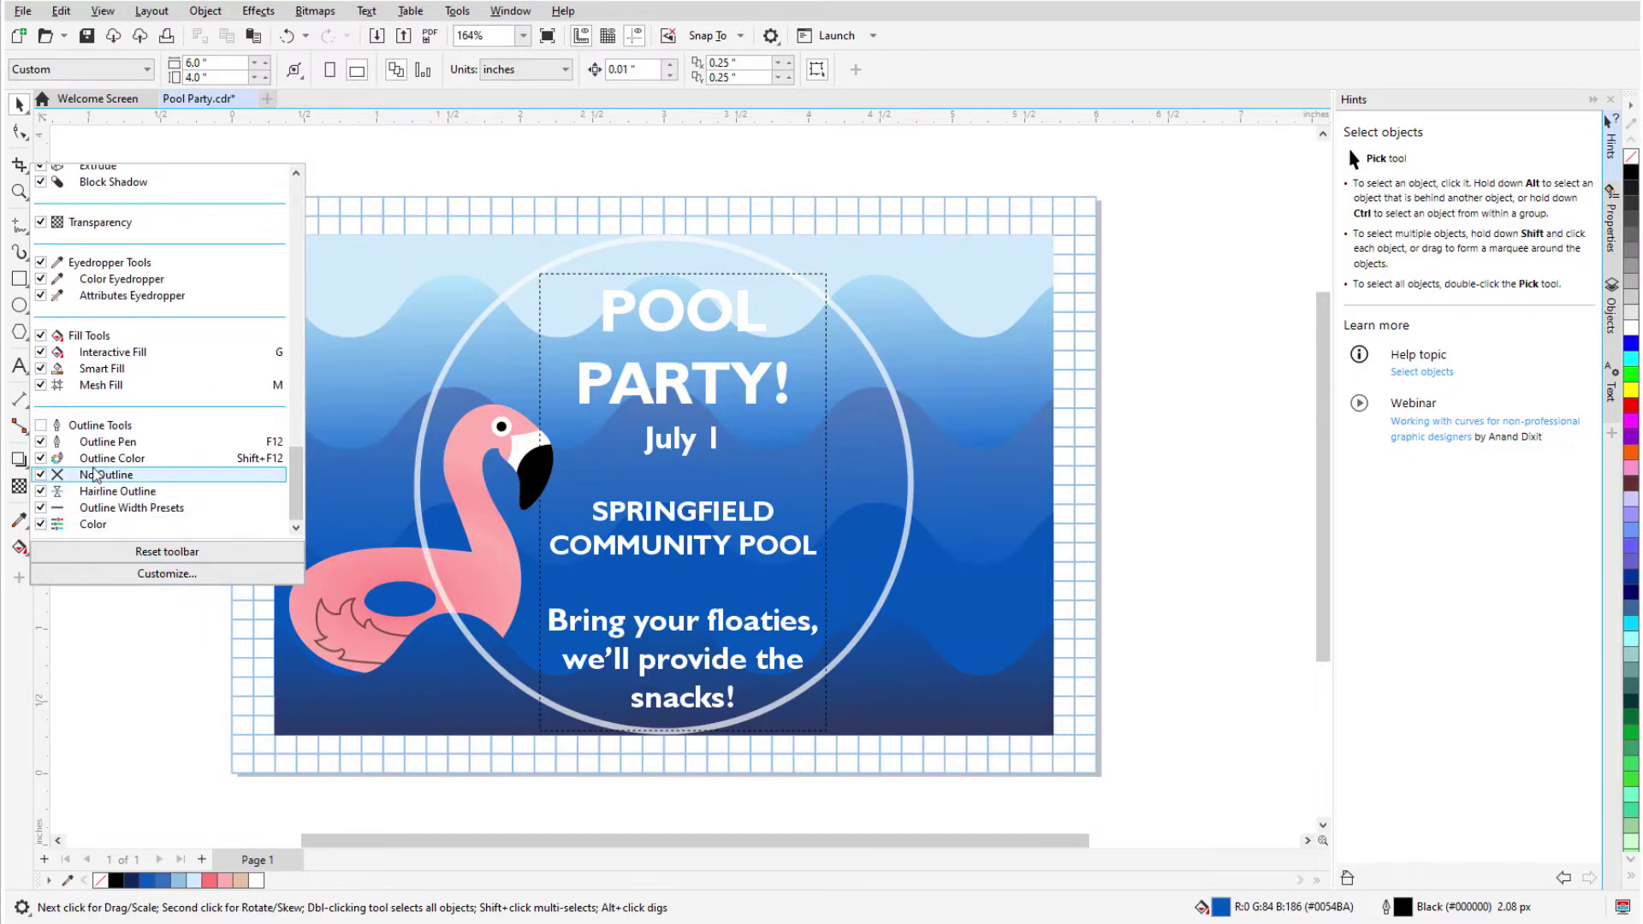
click(40, 425)
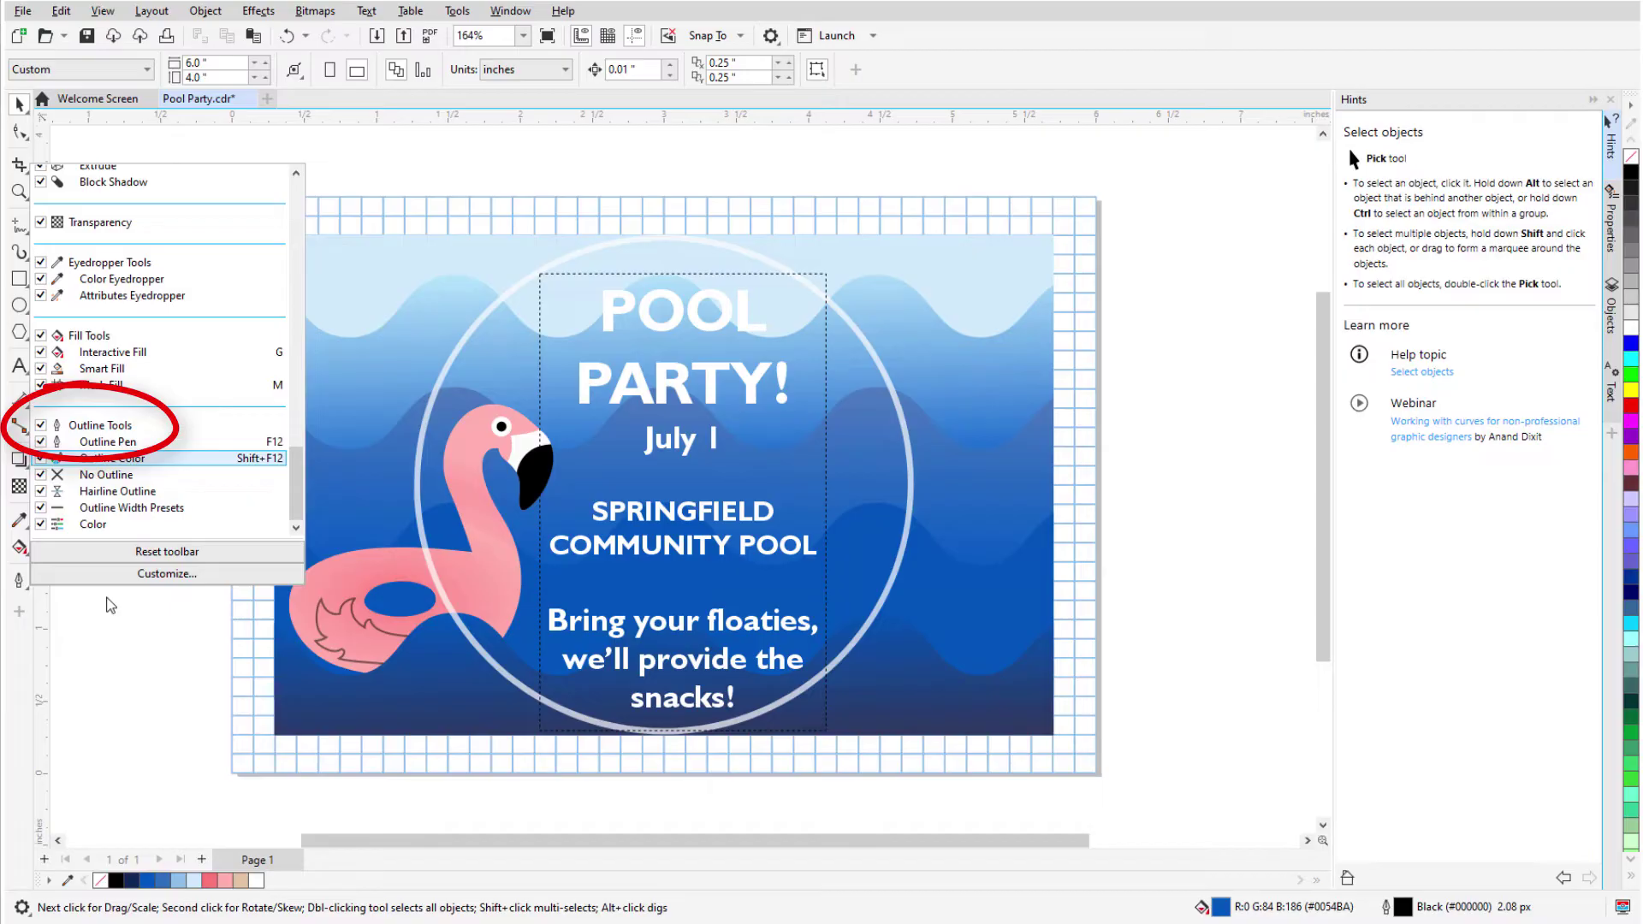
click(109, 605)
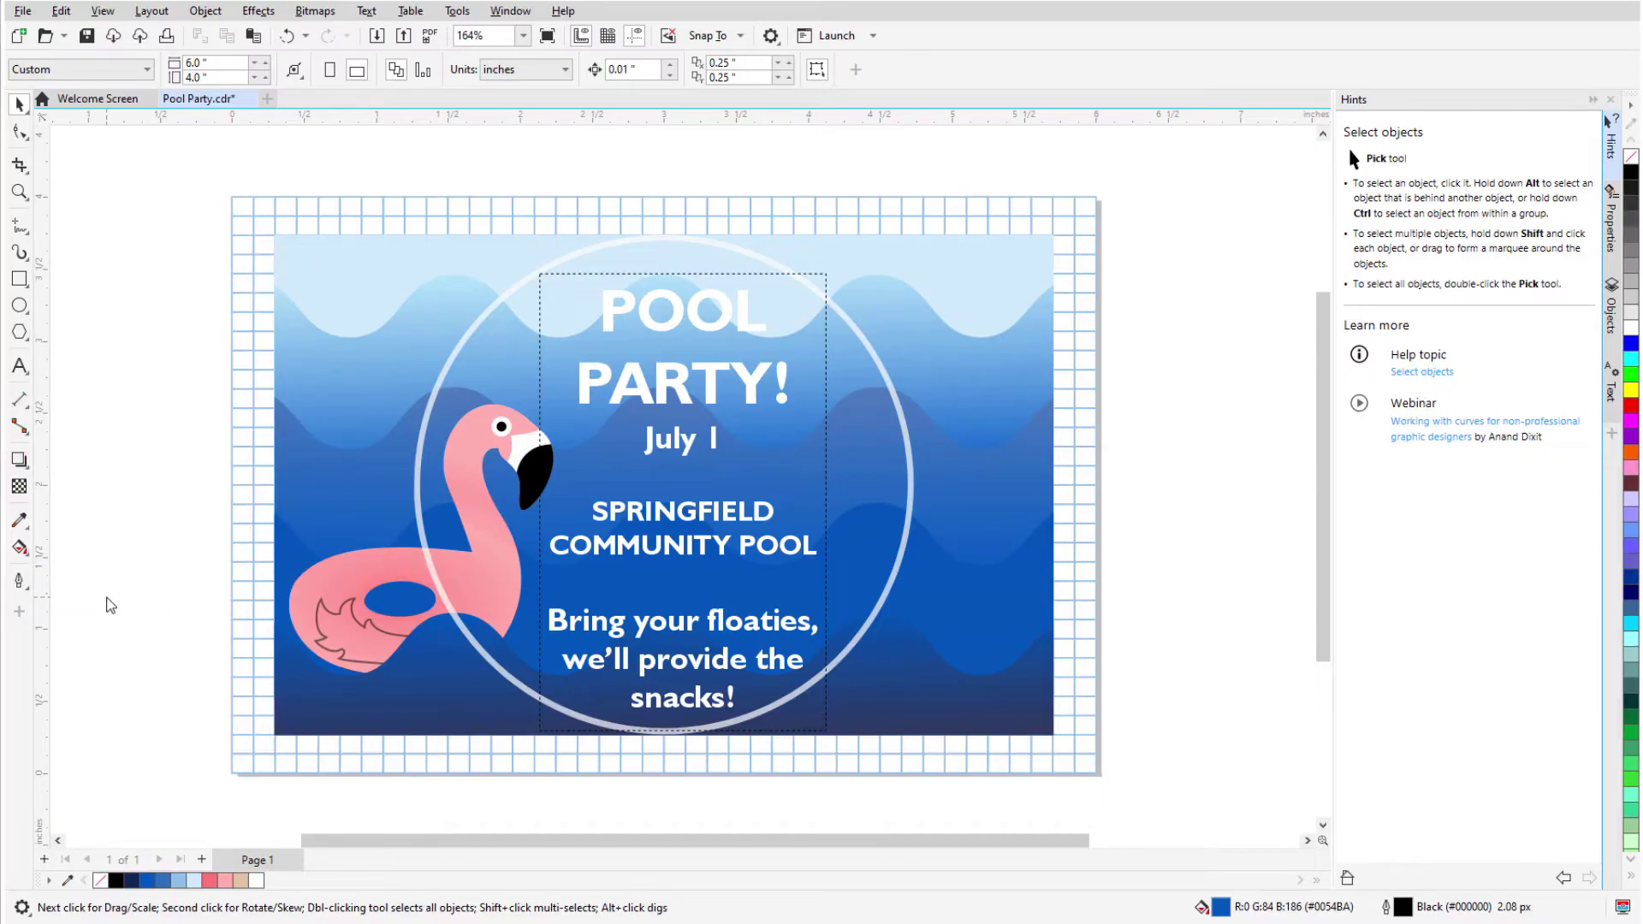
click(21, 616)
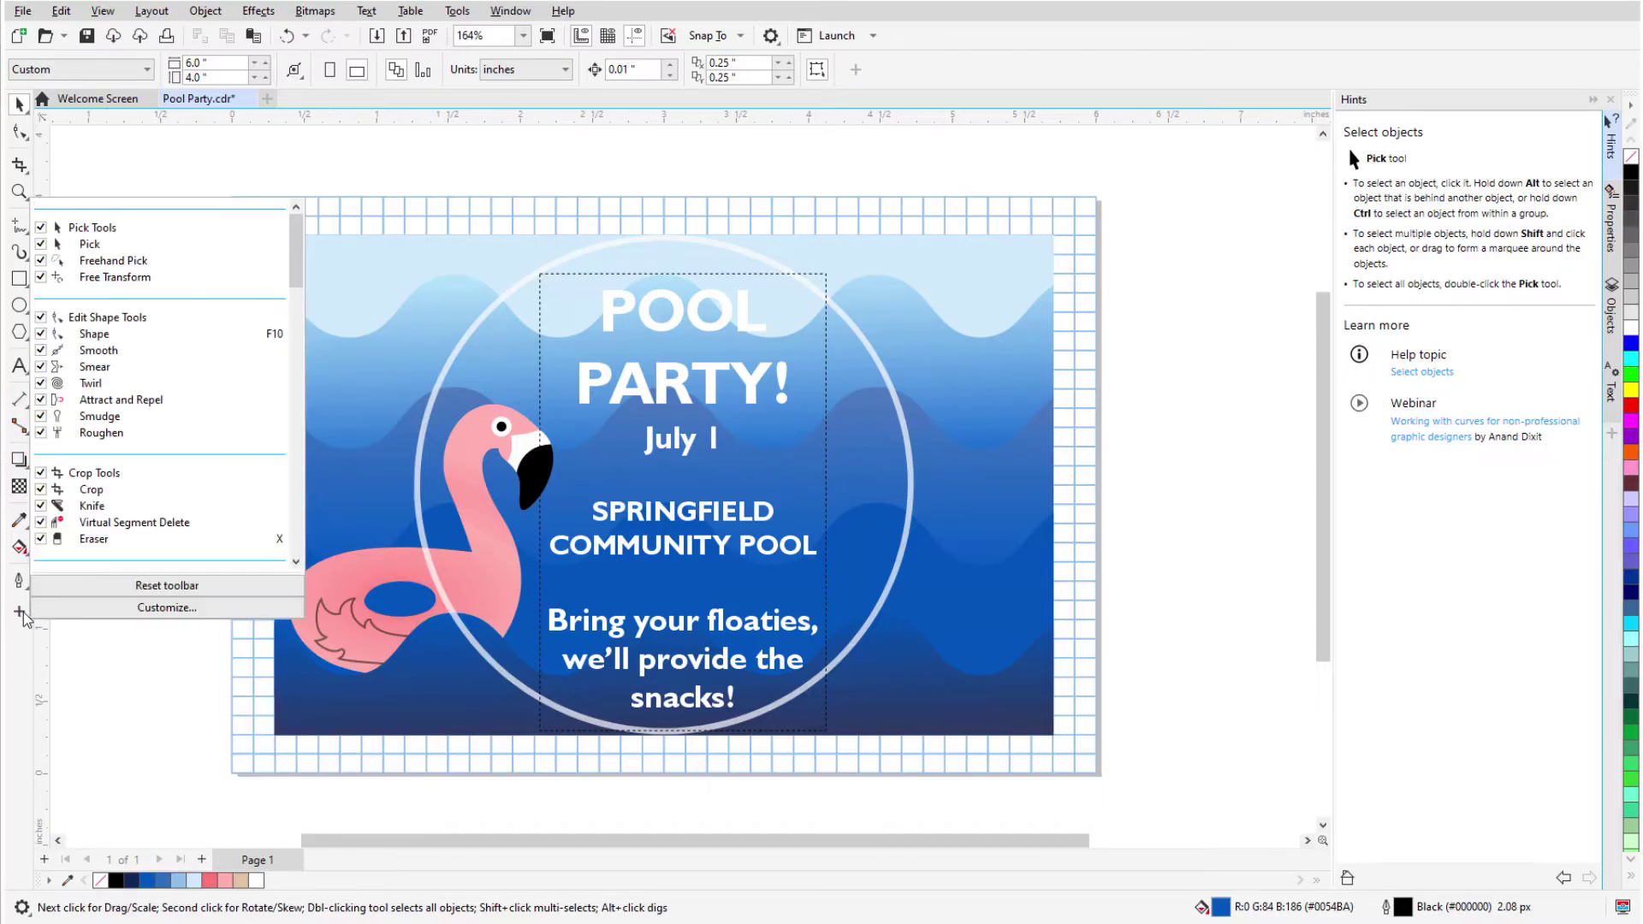
click(113, 610)
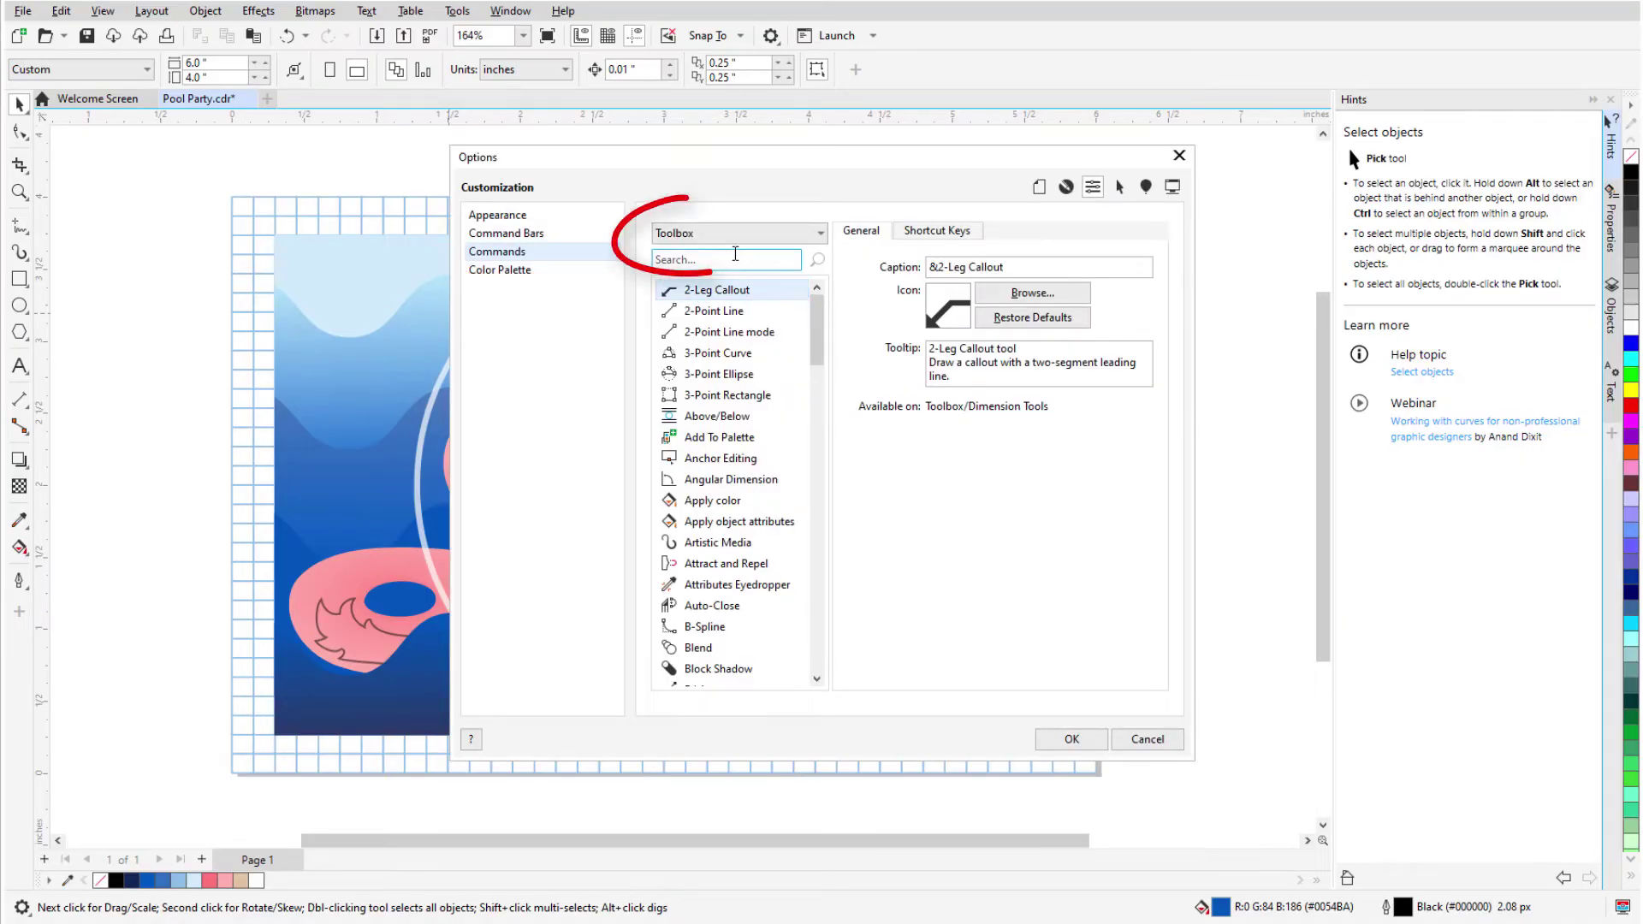
Drag Document Grid and Create single curve from the Tools category onto the toolbox.
click(736, 233)
click(741, 584)
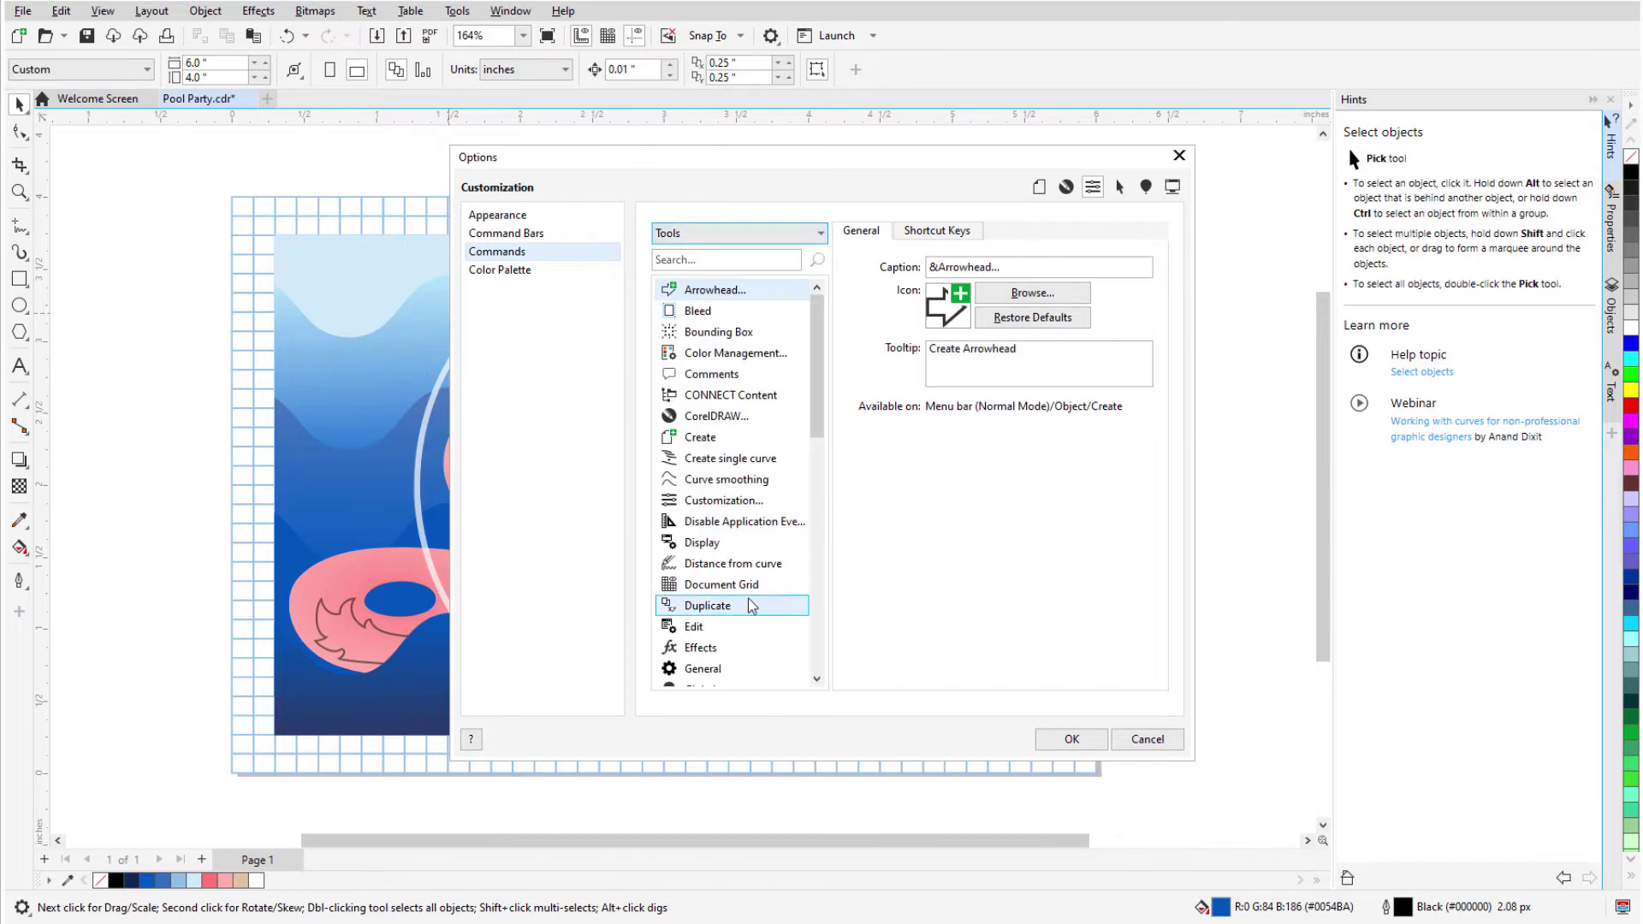
drag(719, 585, 51, 447)
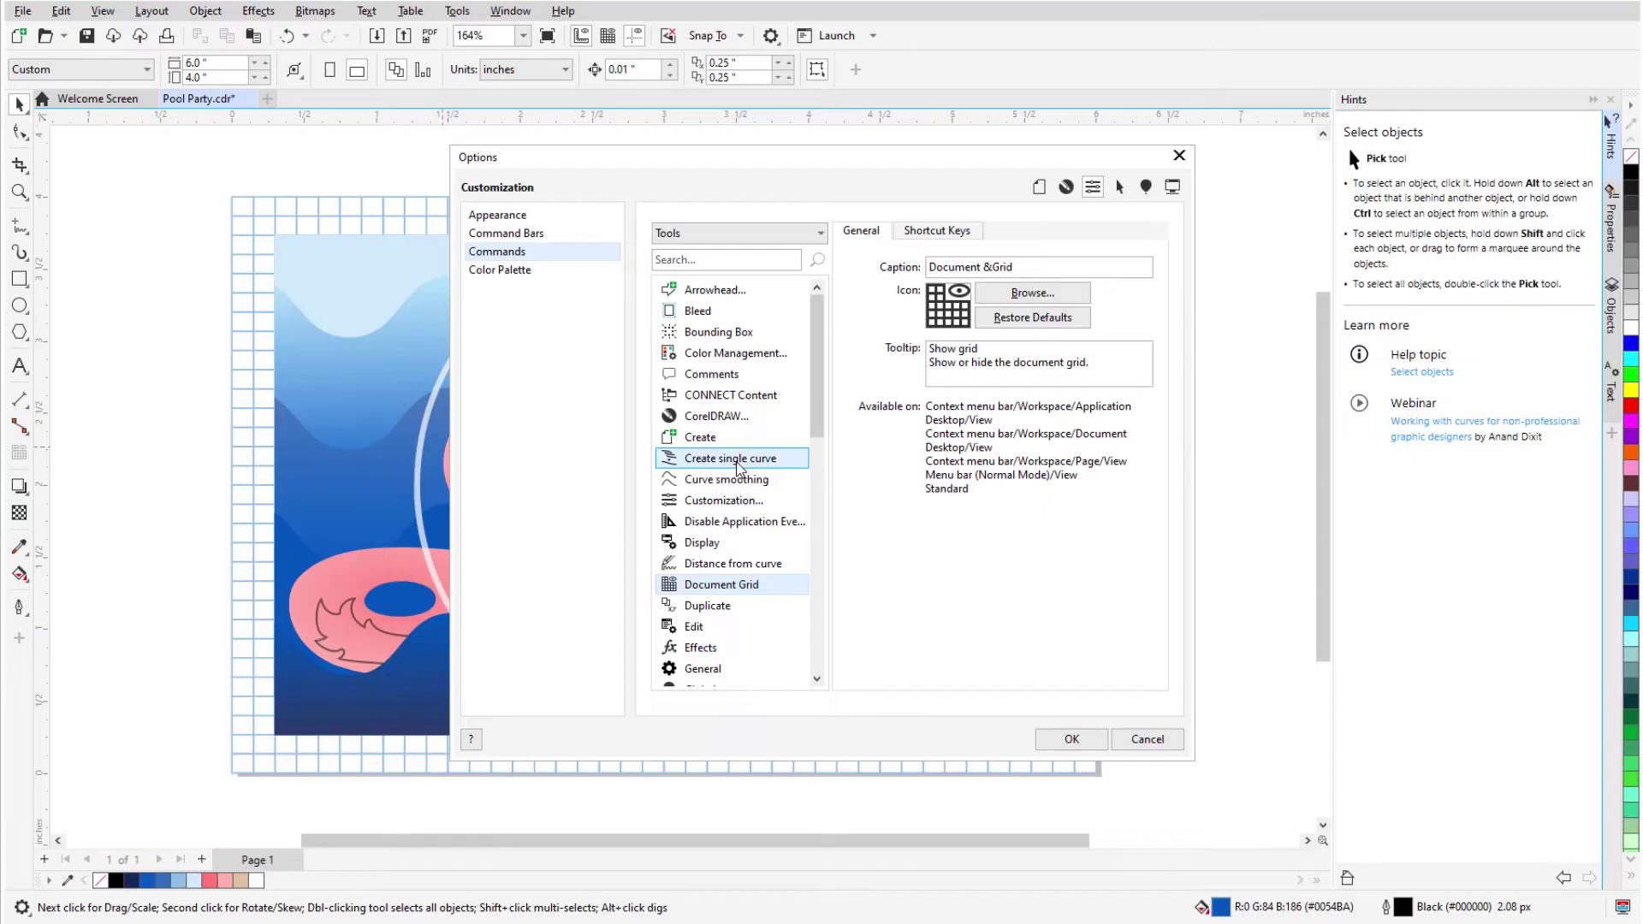
click(737, 467)
mouse_move(737, 466)
mouse_down()
mouse_move(502, 370)
mouse_move(30, 231)
mouse_move(129, 272)
mouse_move(134, 291)
mouse_up()
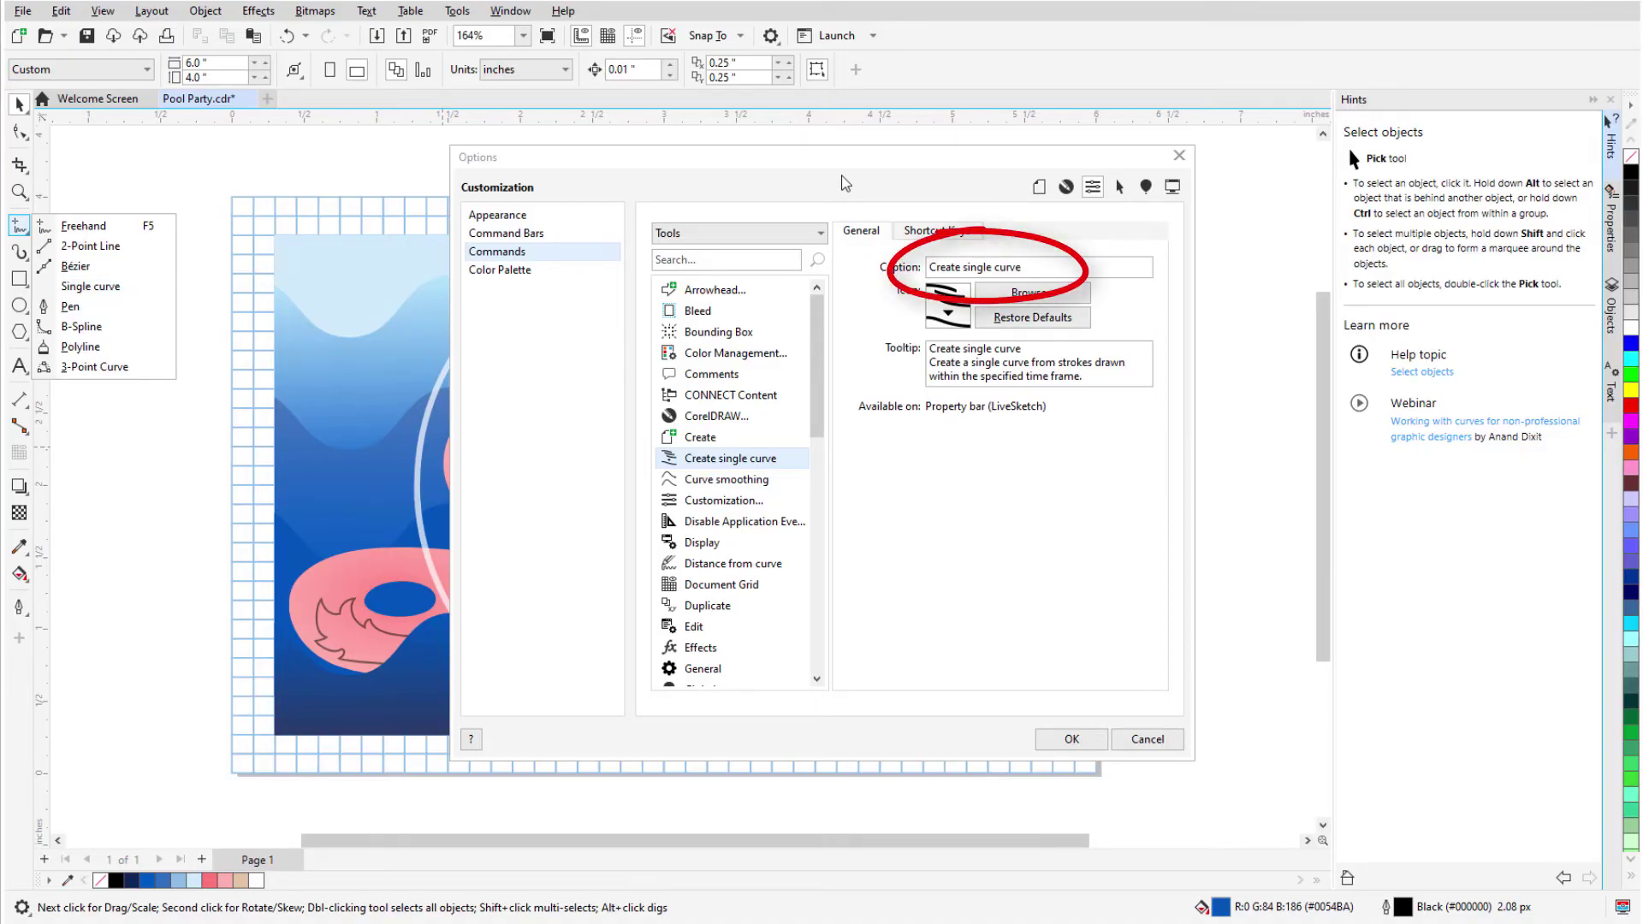
Add the Transparency tool below Zoom, remove the shadow and blend tools, and click OK.
click(953, 233)
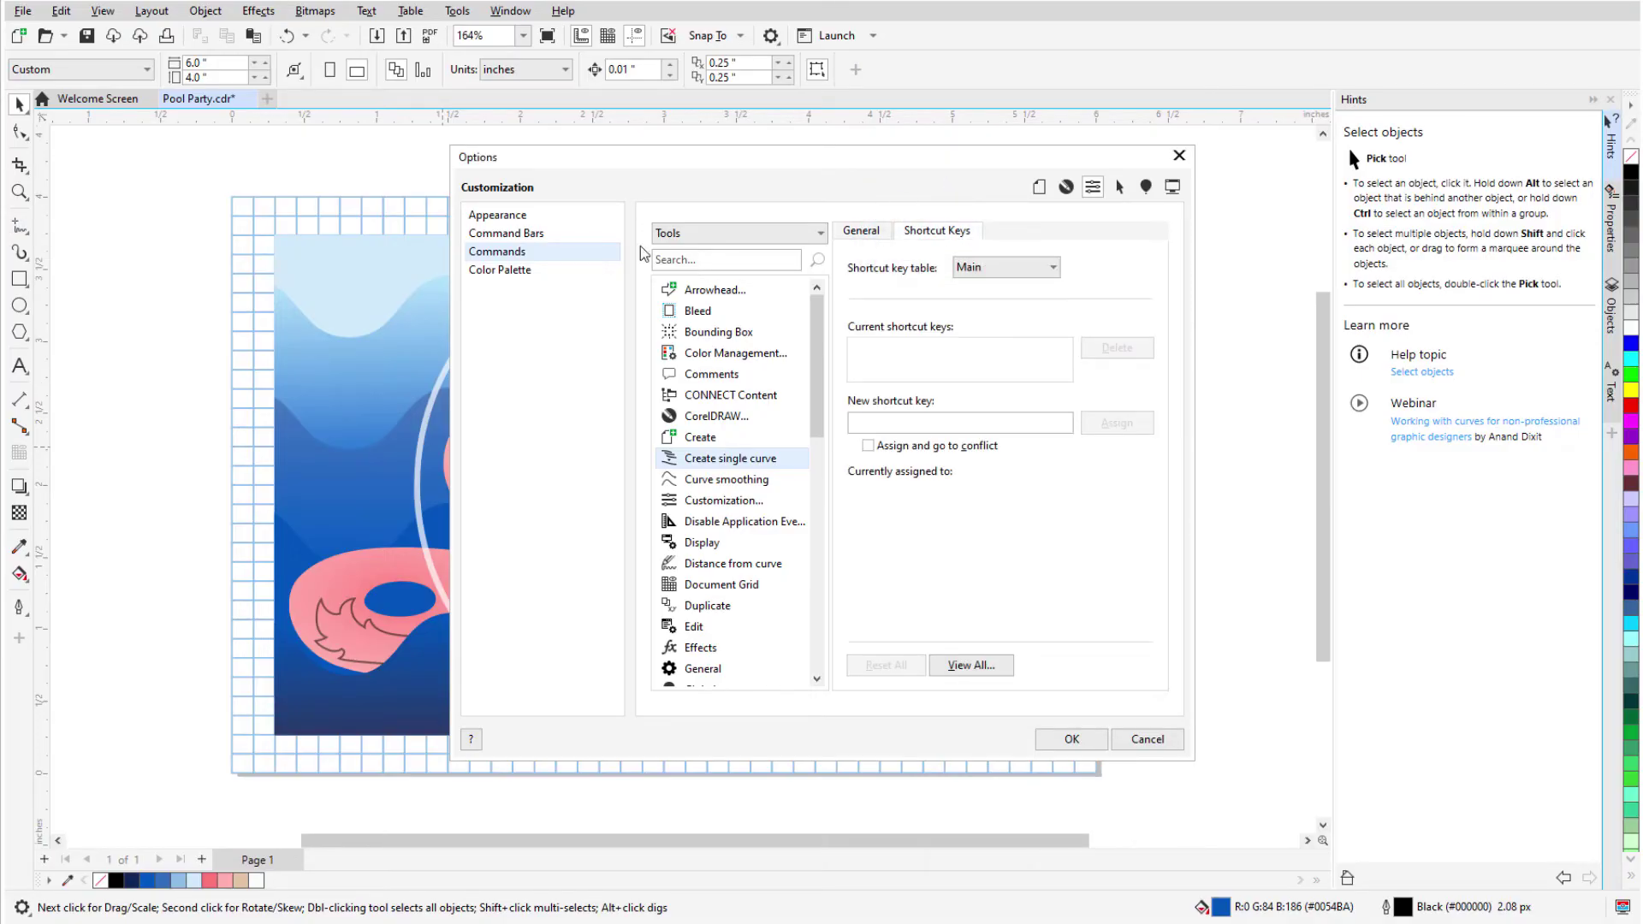
click(18, 452)
click(19, 334)
click(19, 513)
click(18, 220)
drag(19, 212, 19, 216)
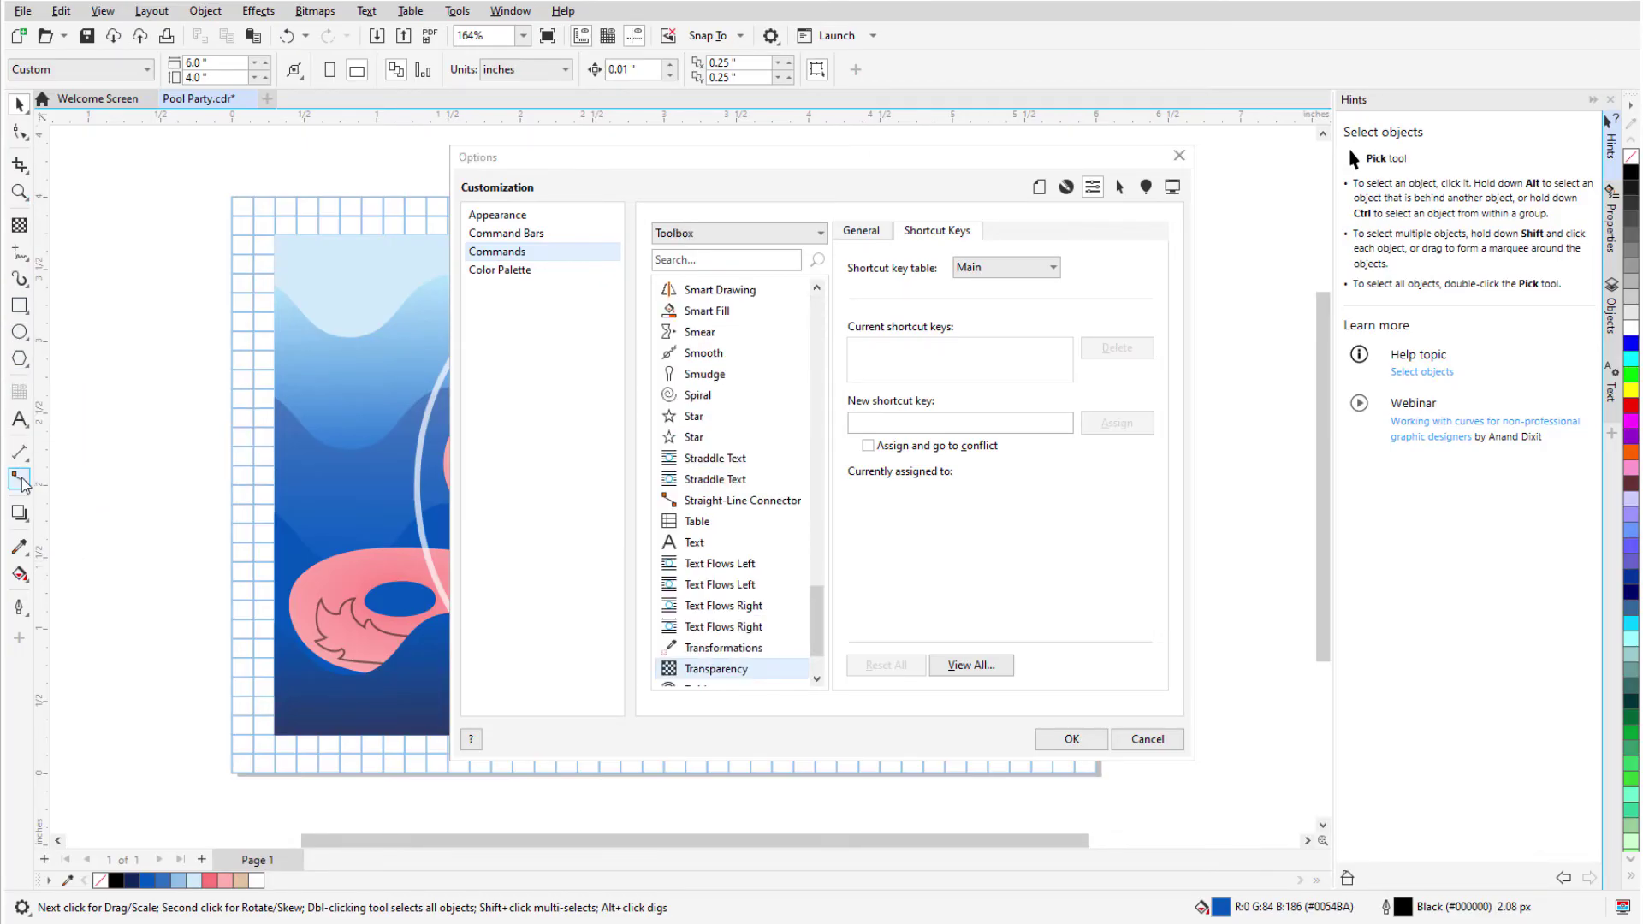
drag(23, 491, 141, 458)
click(1072, 738)
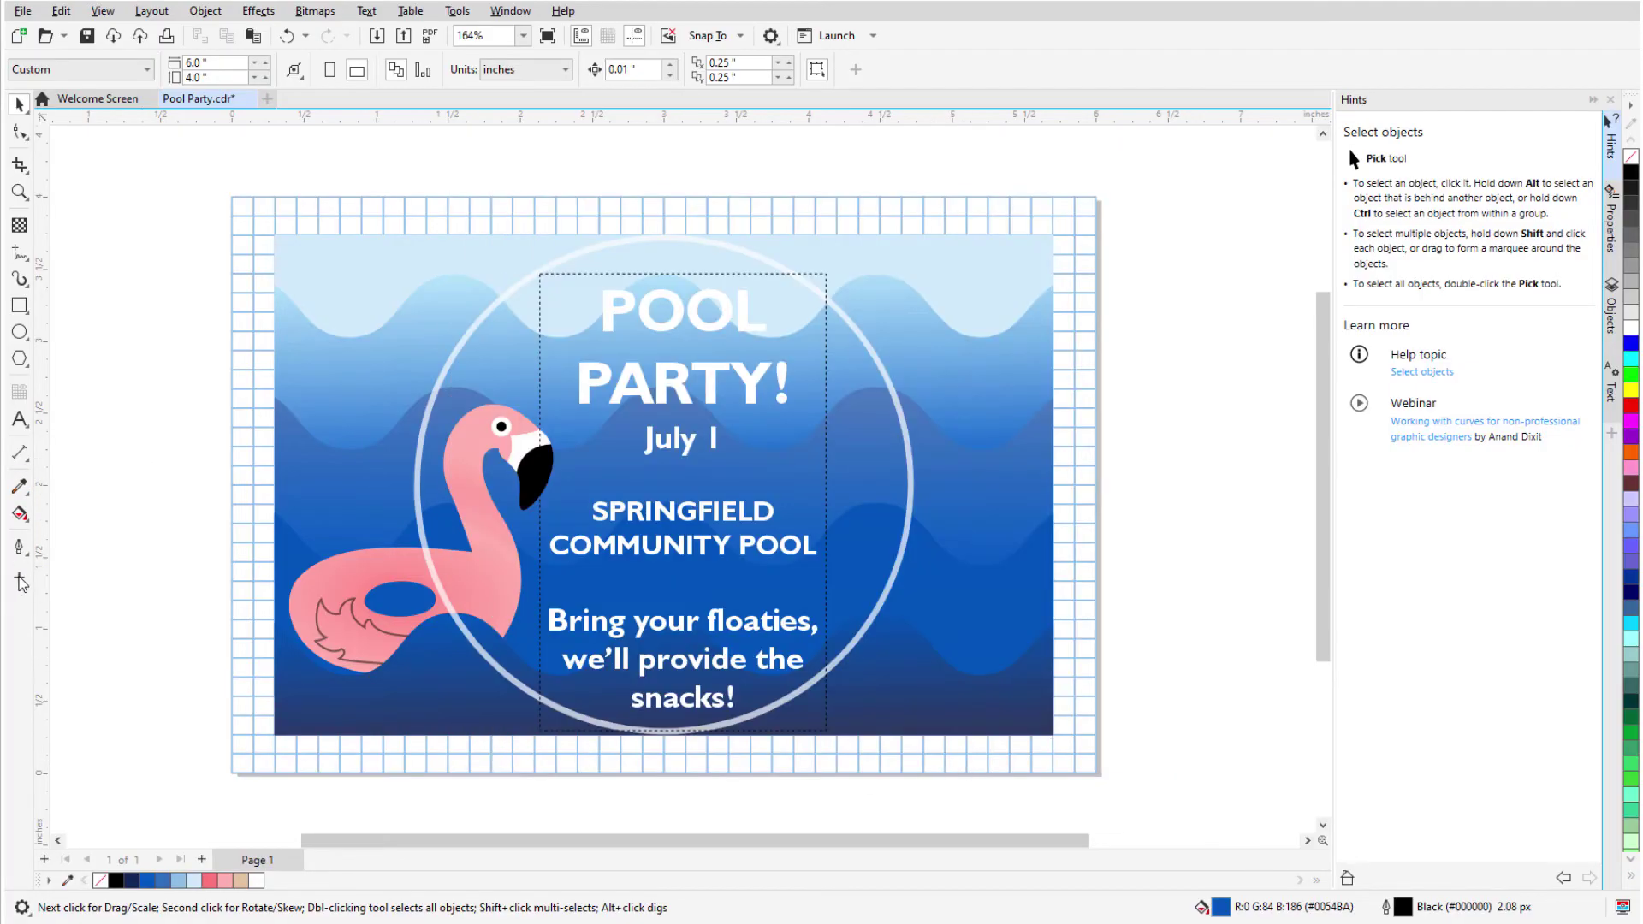
Reset the toolbox via Reset toolbar and confirm, undoing the custom tool additions and removals.
click(20, 582)
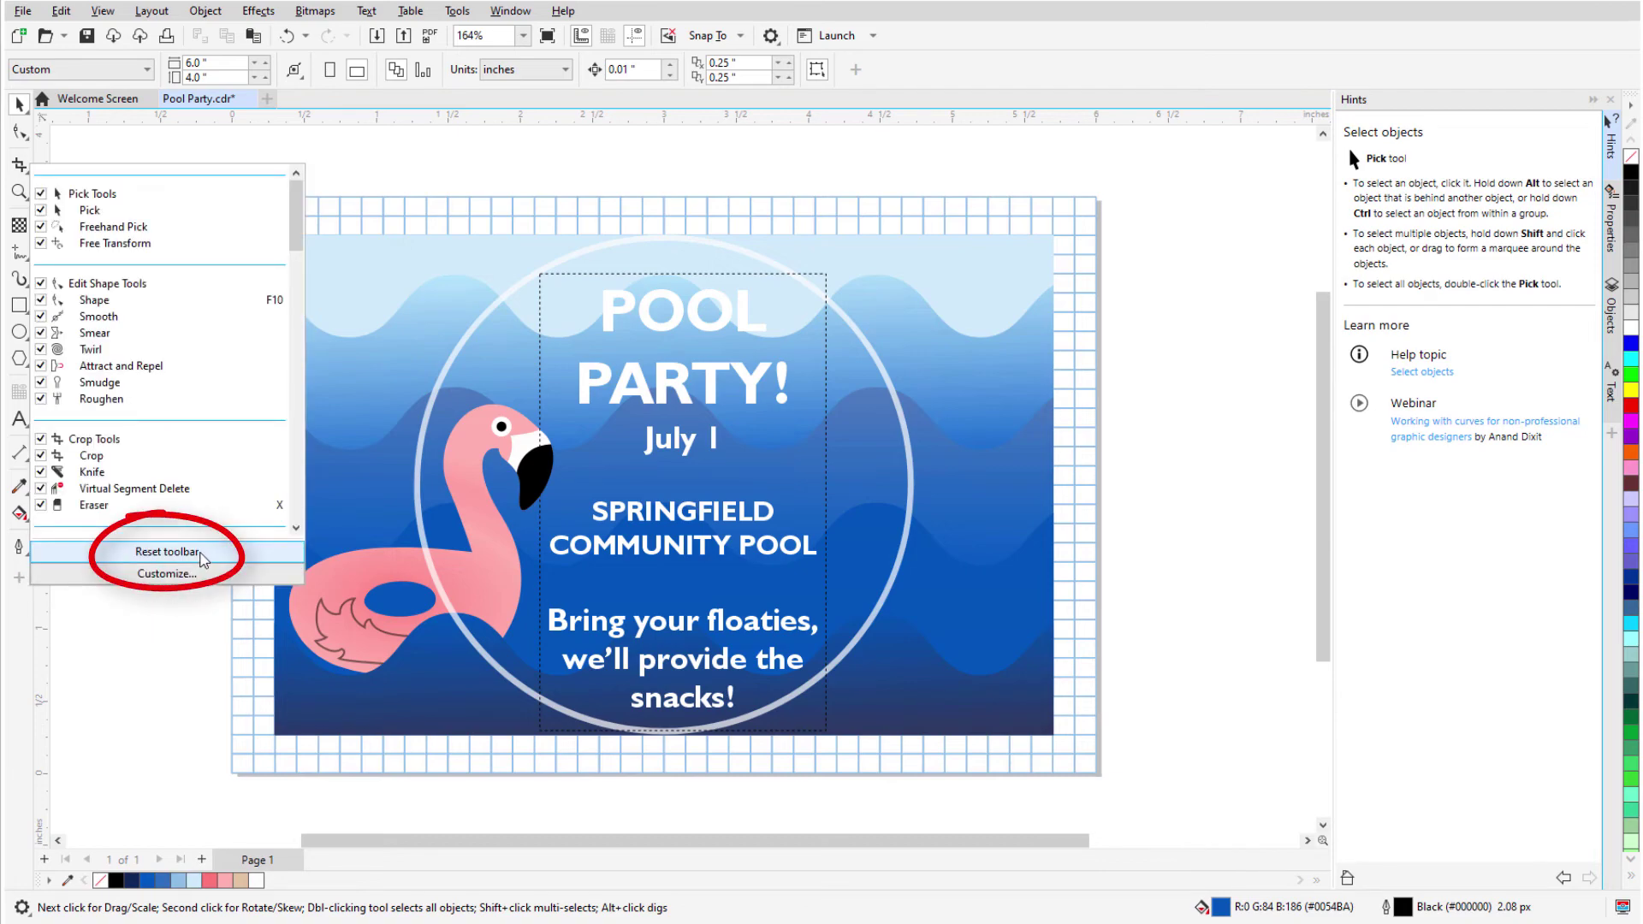
click(202, 555)
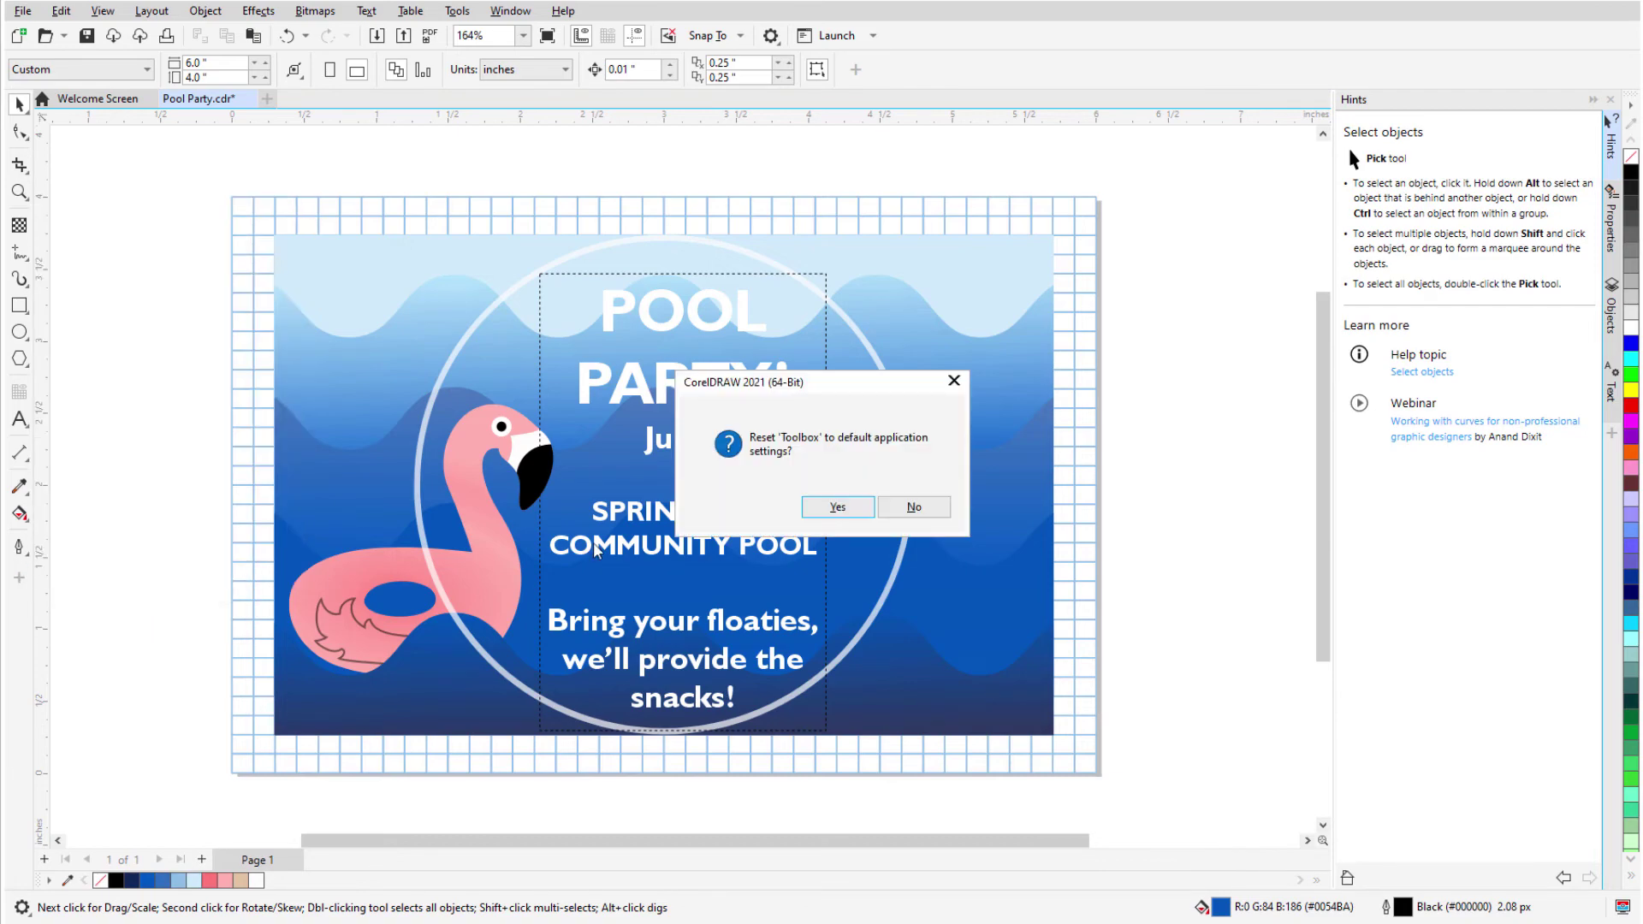
click(830, 511)
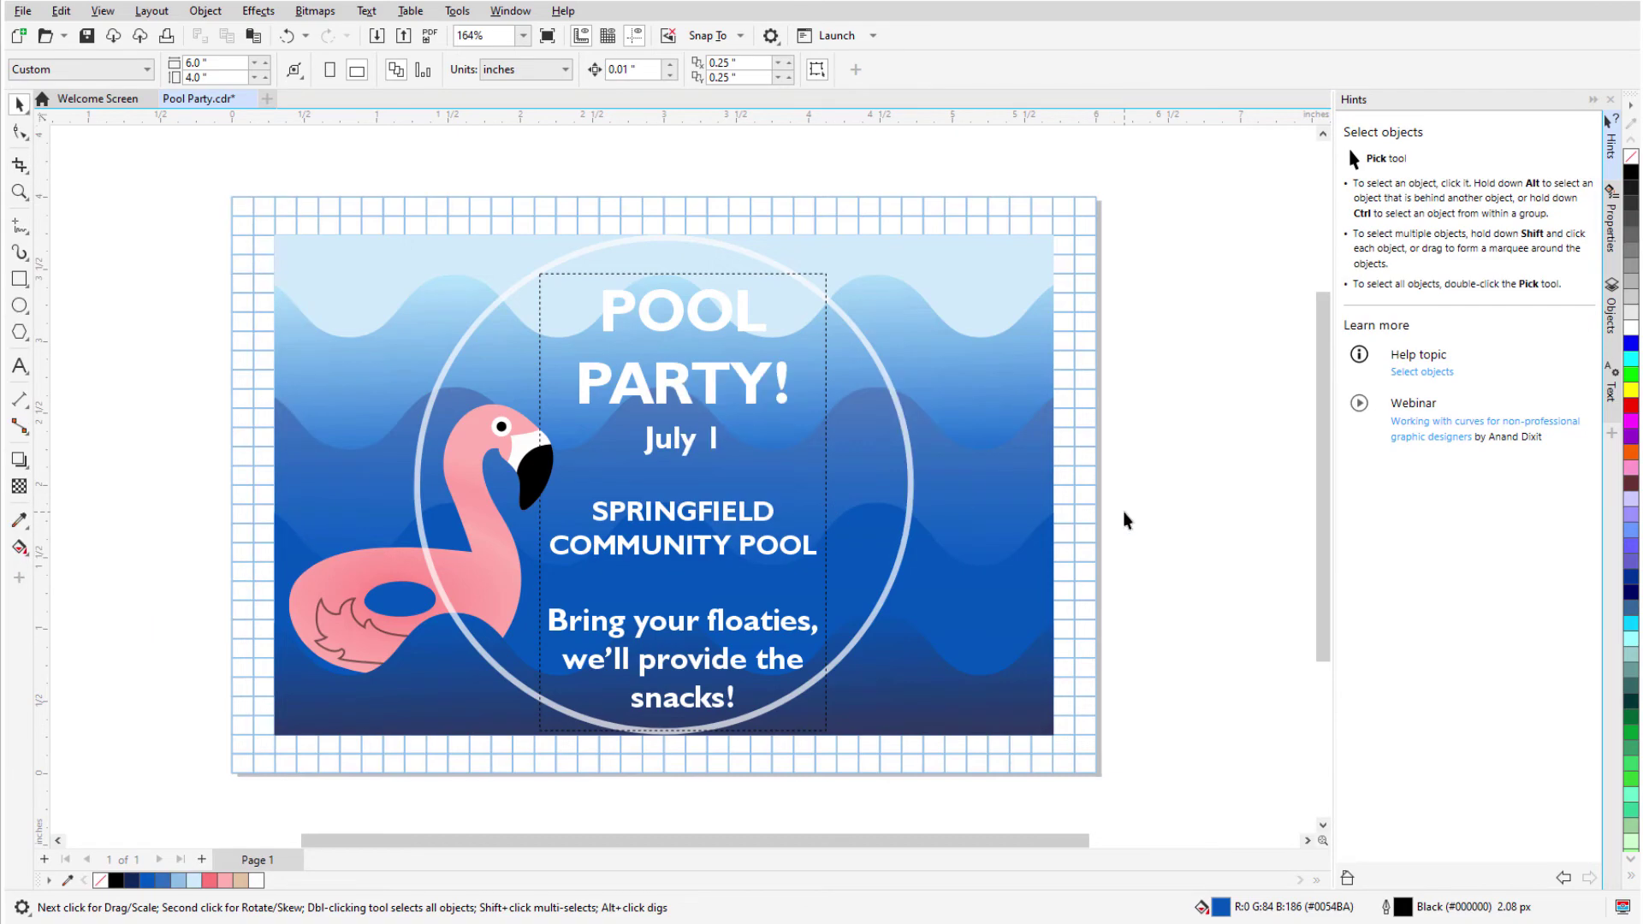